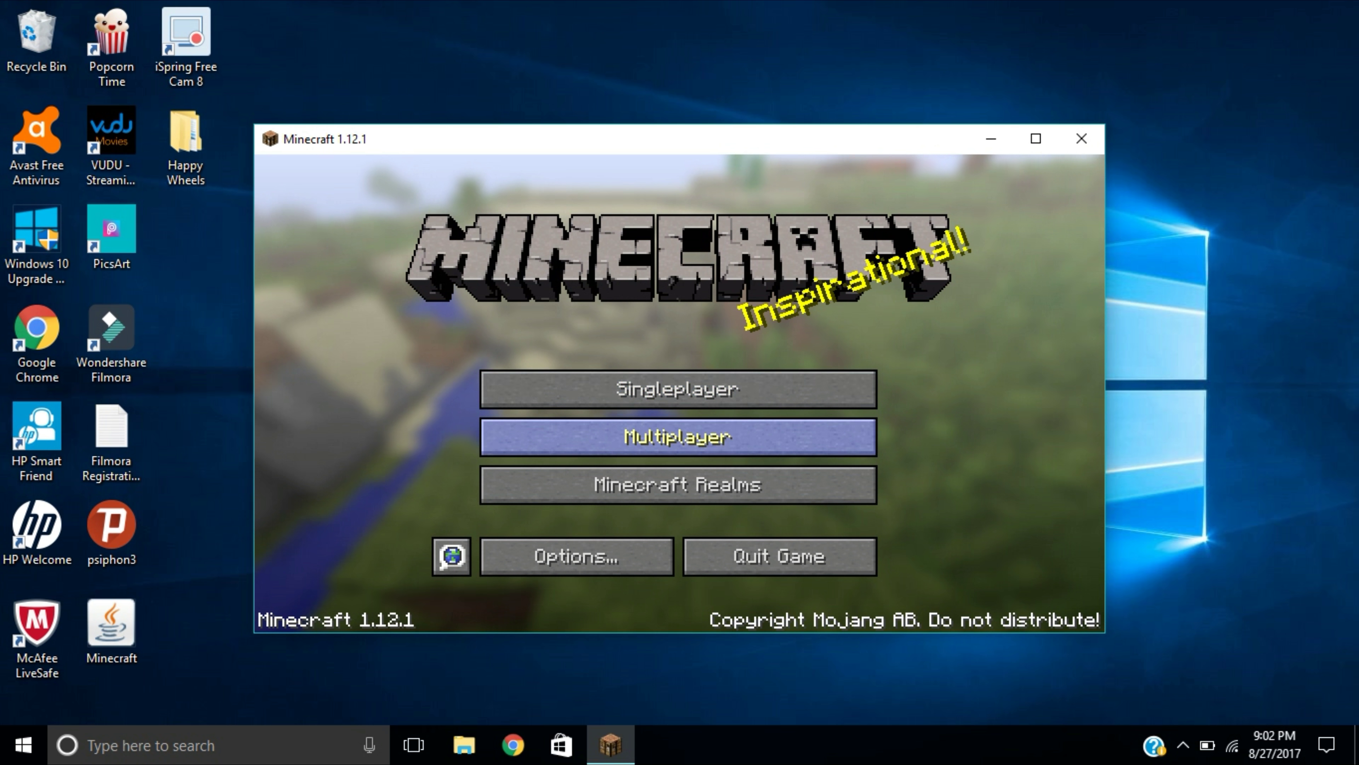
Create a singleplayer Survival world named "New World", enter it, and save and quit back to the title screen.
{"action": "left_click", "coordinate": [678, 390]}
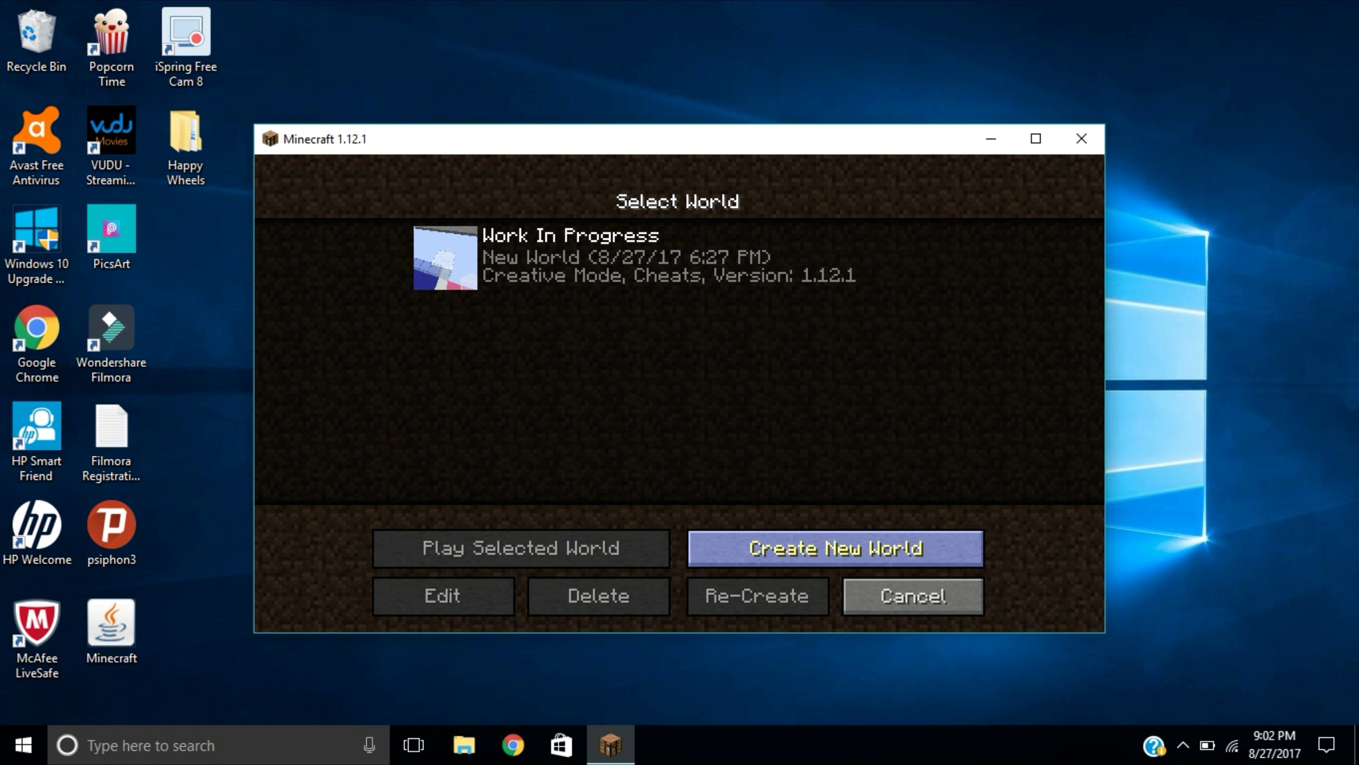
{"action": "left_click", "coordinate": [760, 548]}
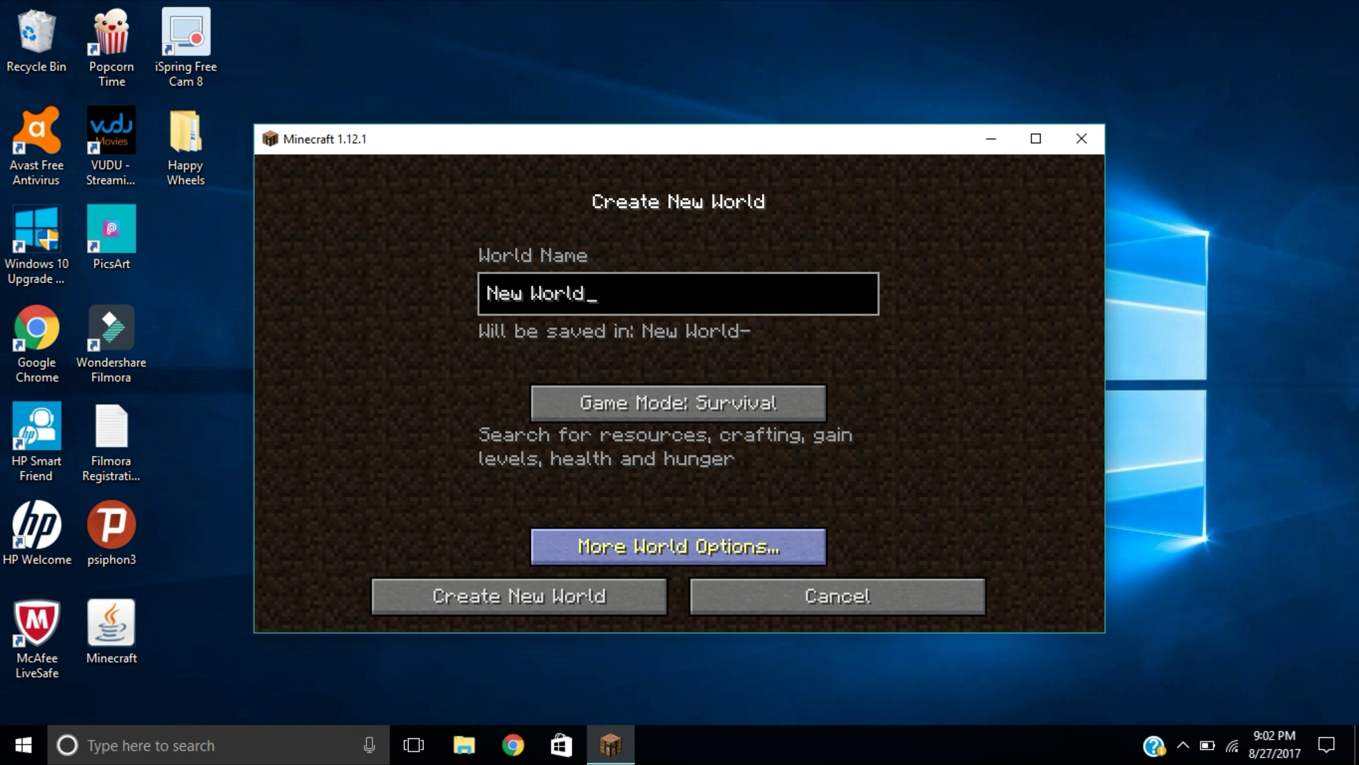
{"action": "left_click", "coordinate": [519, 596]}
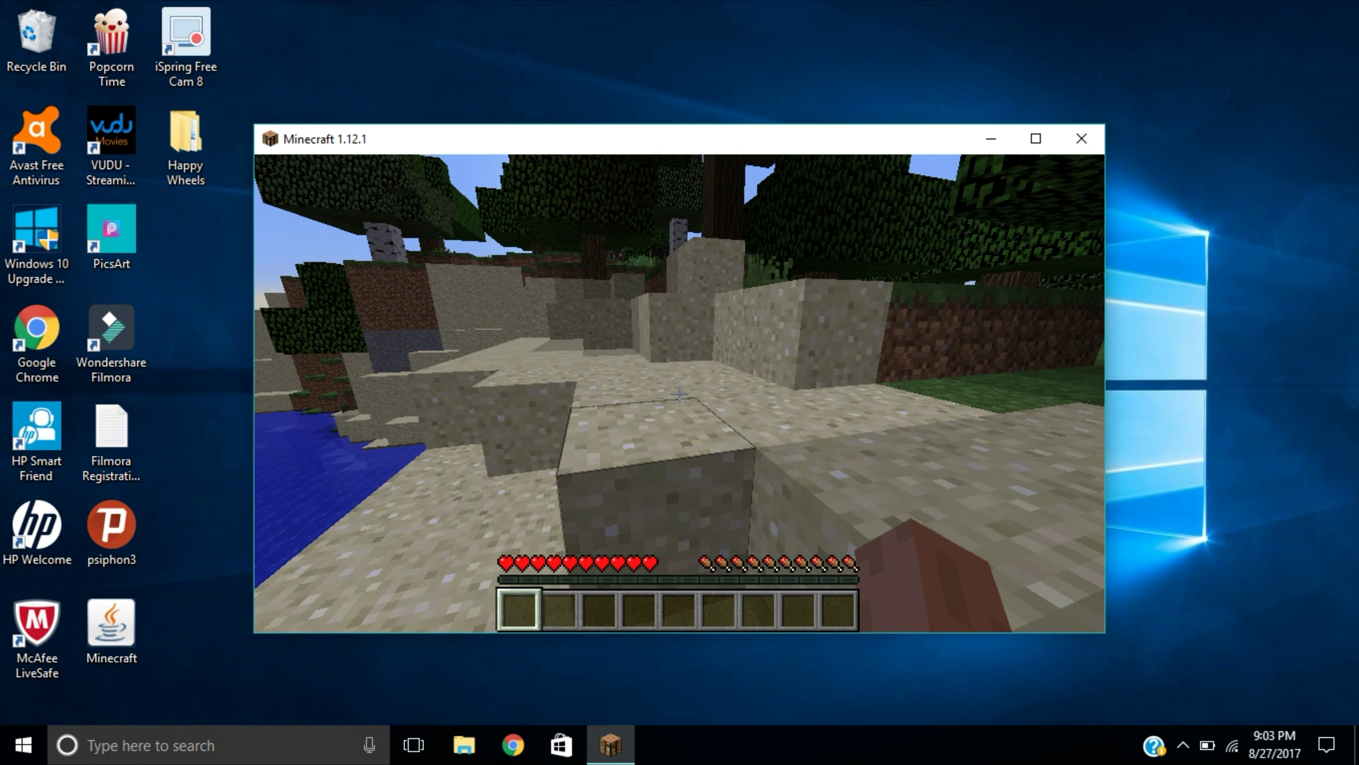
{"action": "key", "text": "Escape"}
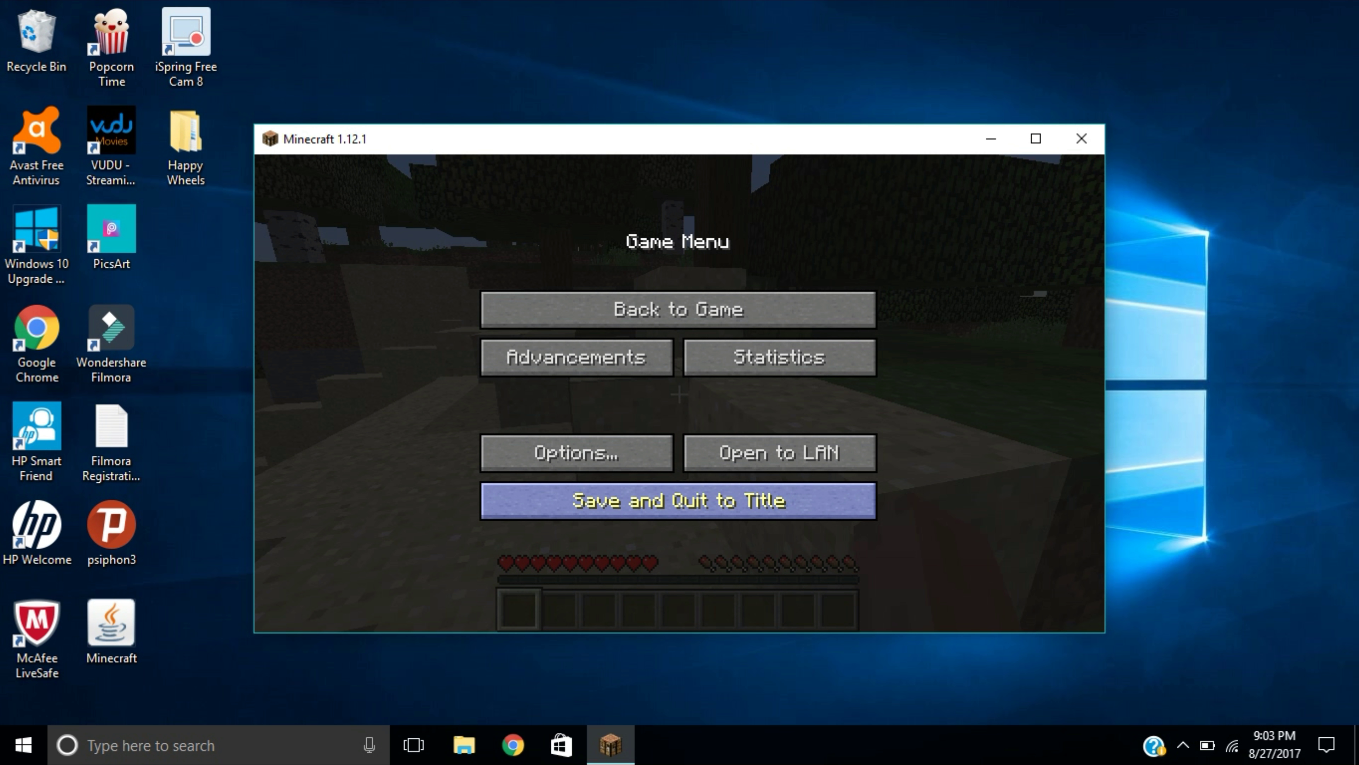
{"action": "left_click", "coordinate": [679, 501]}
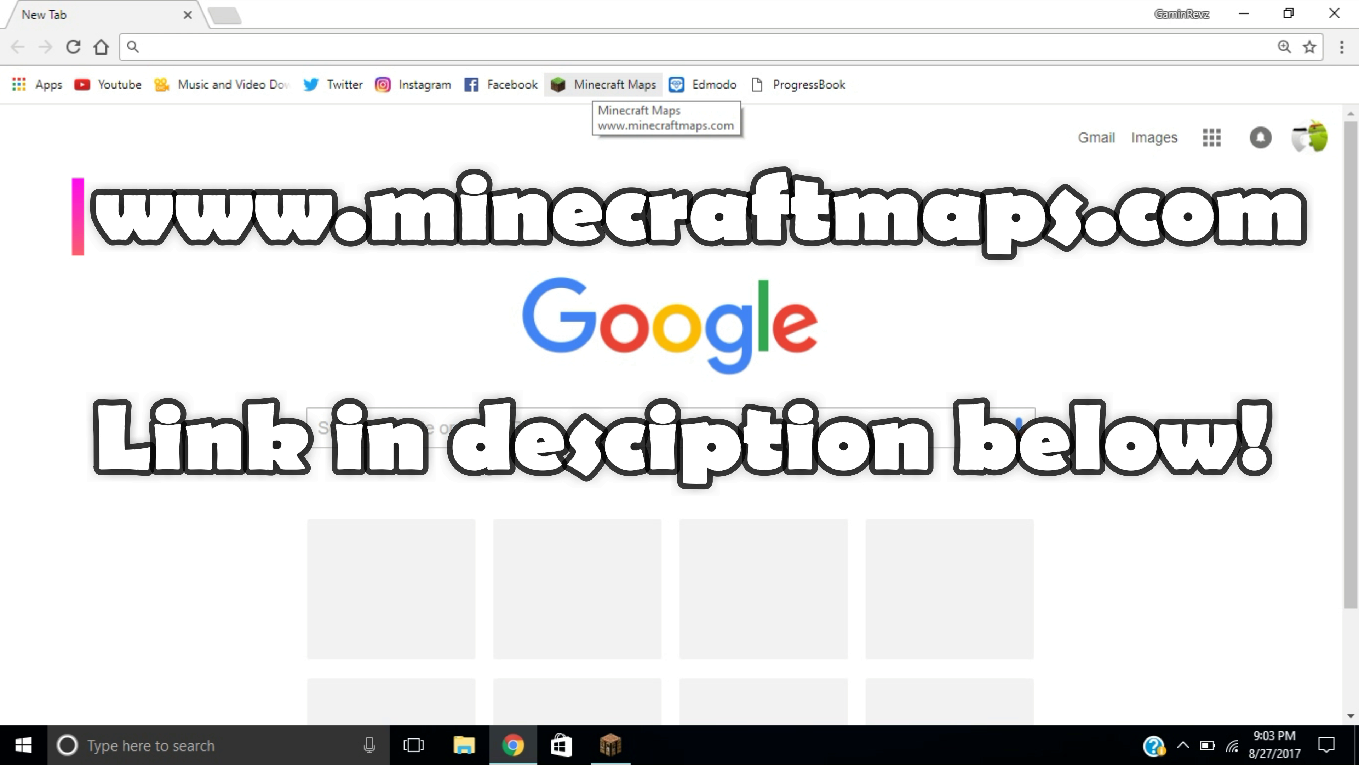
{"action": "left_click", "coordinate": [604, 85]}
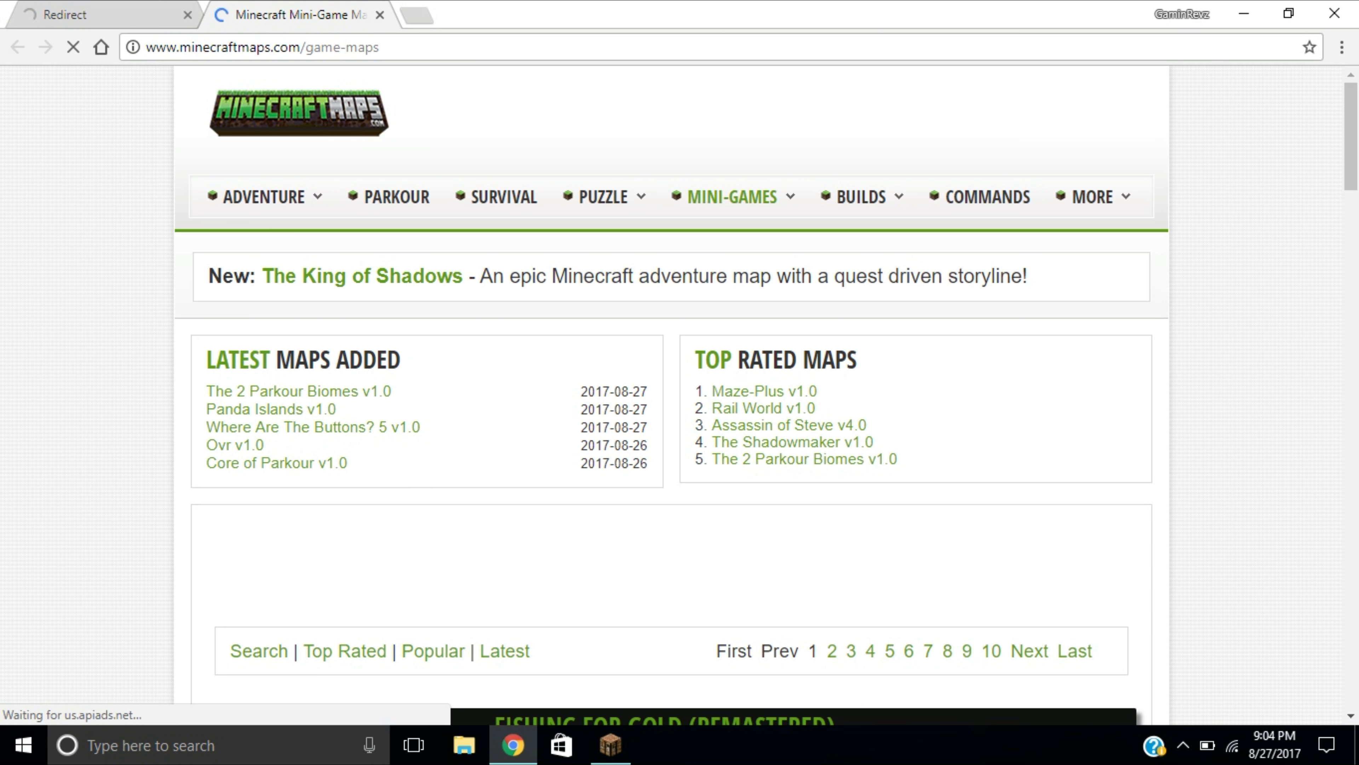
{"action": "scroll", "coordinate": [672, 396], "scroll_direction": "down", "scroll_amount": 10}
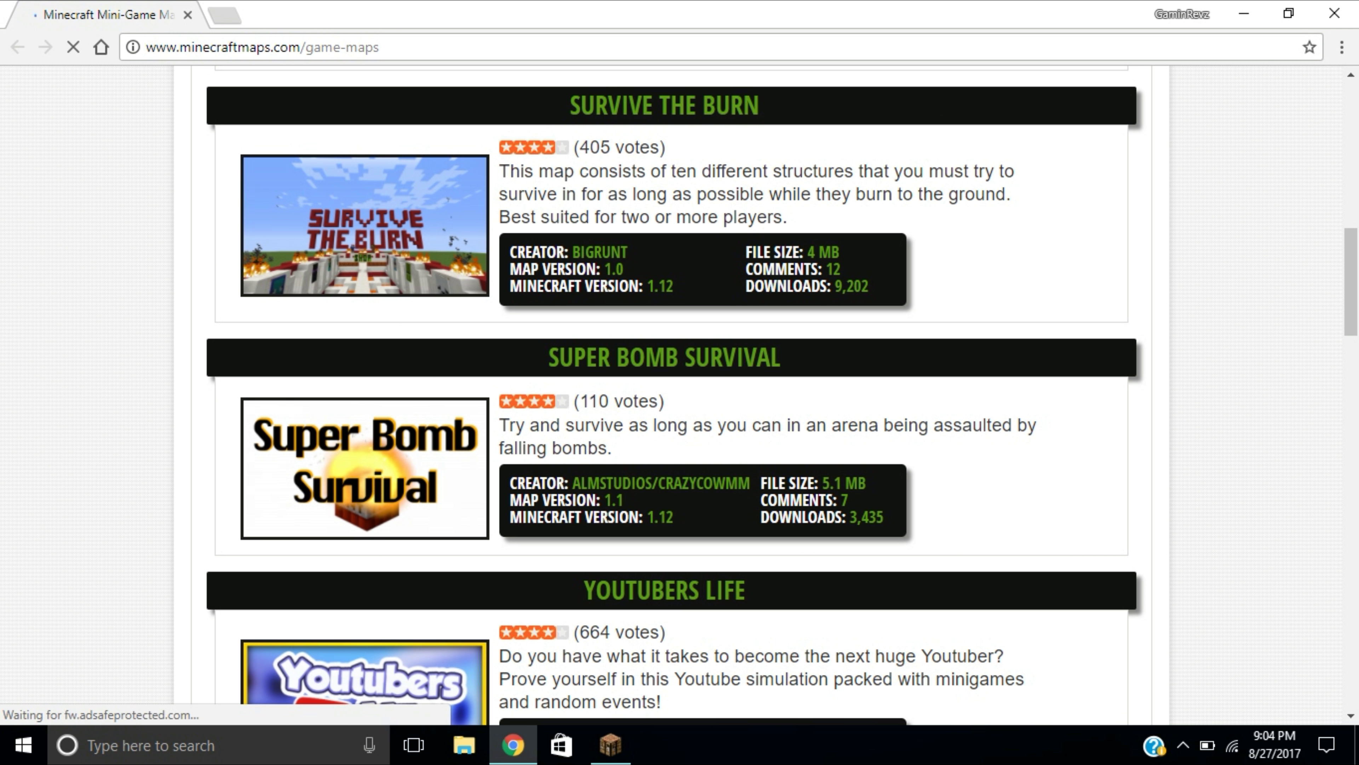
{"action": "scroll", "coordinate": [671, 396], "scroll_direction": "up", "scroll_amount": 2}
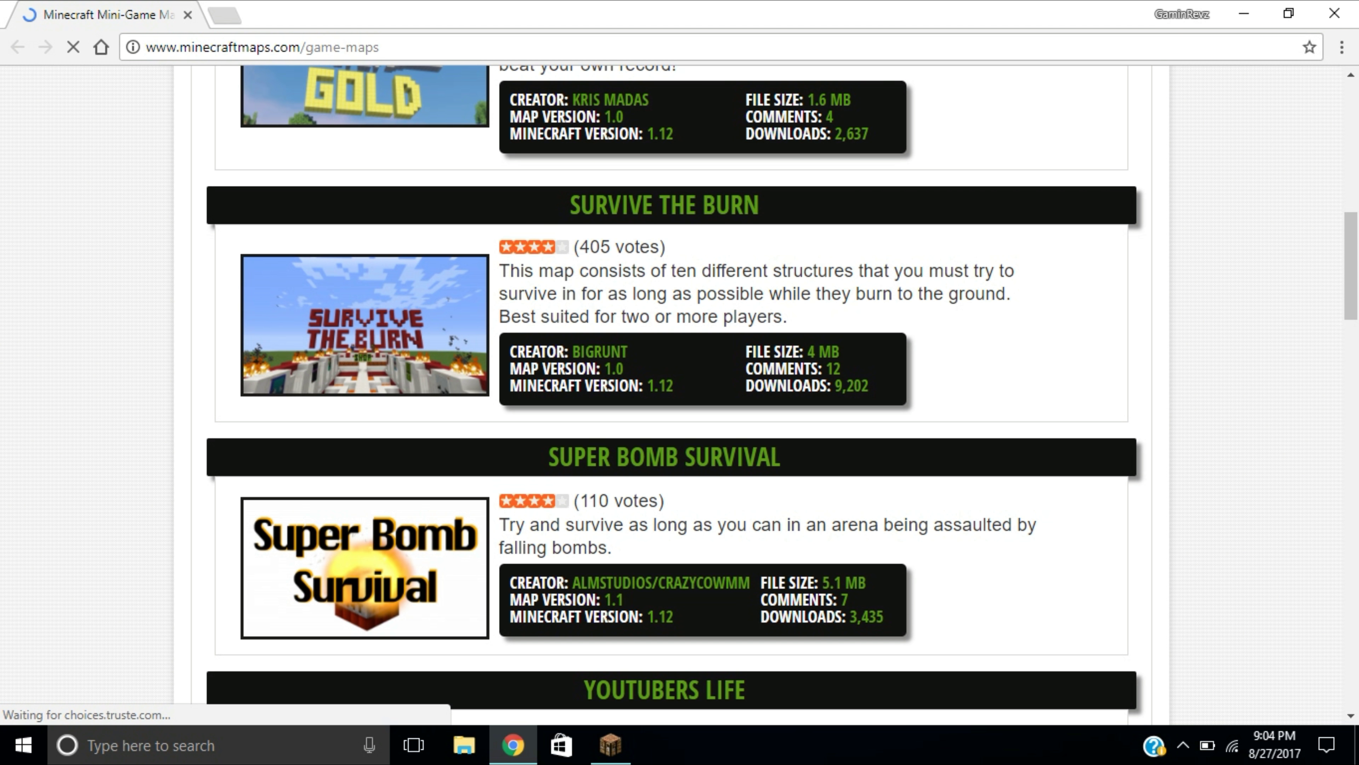
{"action": "left_click", "coordinate": [664, 205]}
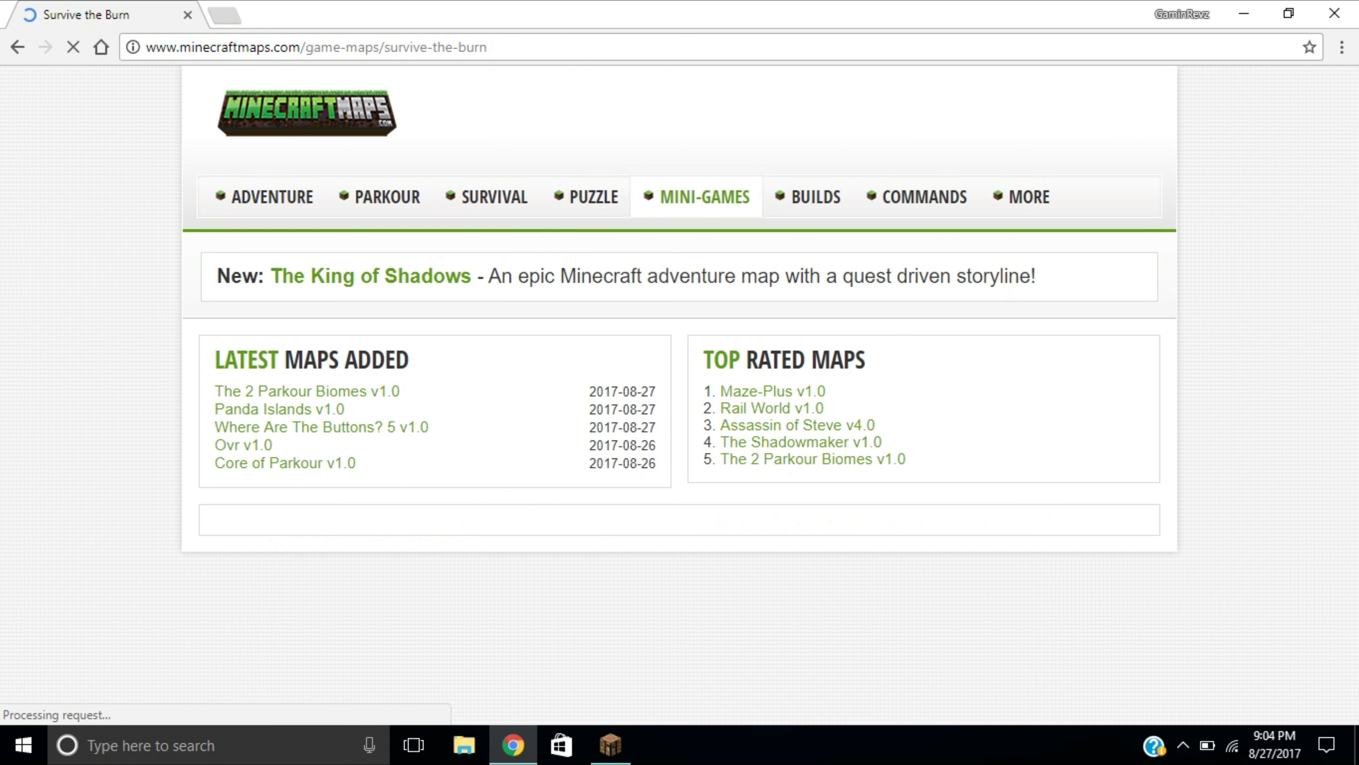
{"action": "scroll", "coordinate": [679, 396], "scroll_direction": "down", "scroll_amount": 5}
{"action": "scroll", "coordinate": [680, 397], "scroll_direction": "down", "scroll_amount": 4}
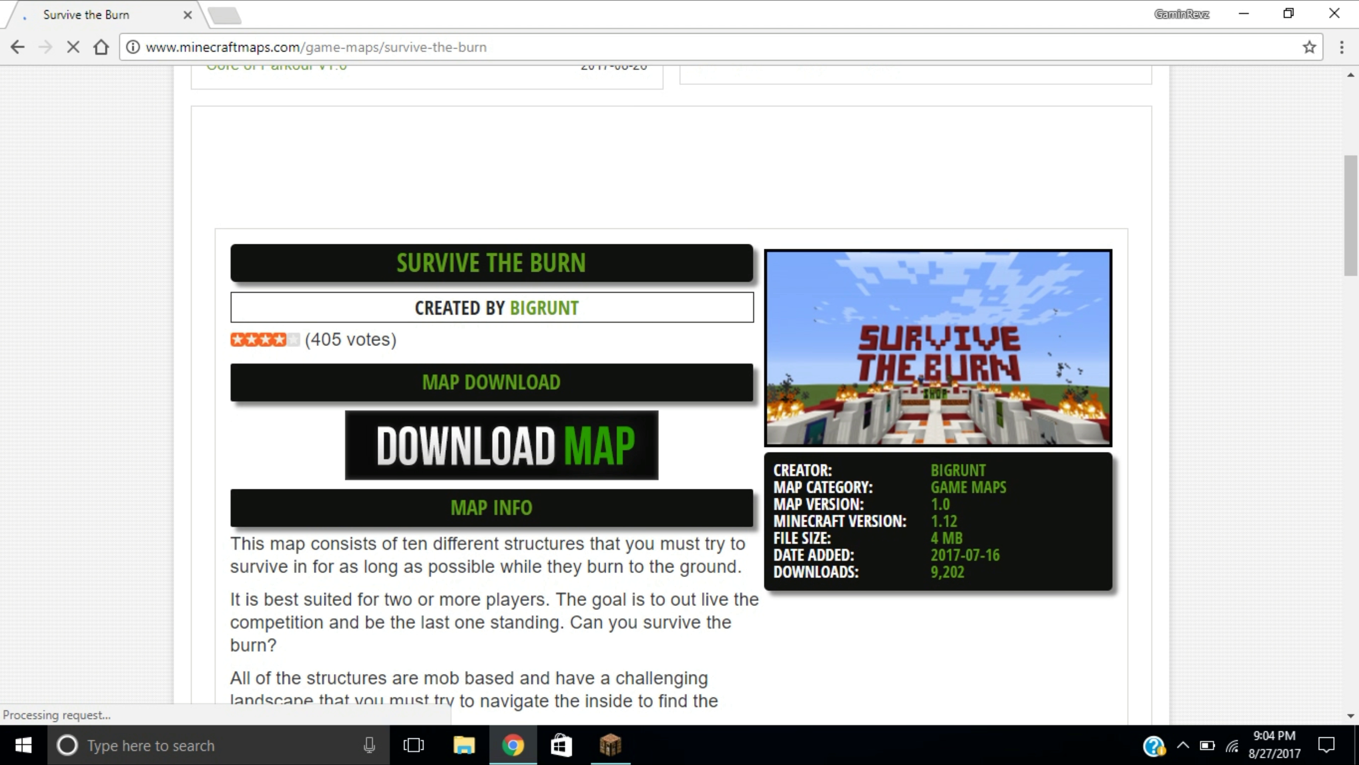
{"action": "scroll", "coordinate": [680, 396], "scroll_direction": "down", "scroll_amount": 2}
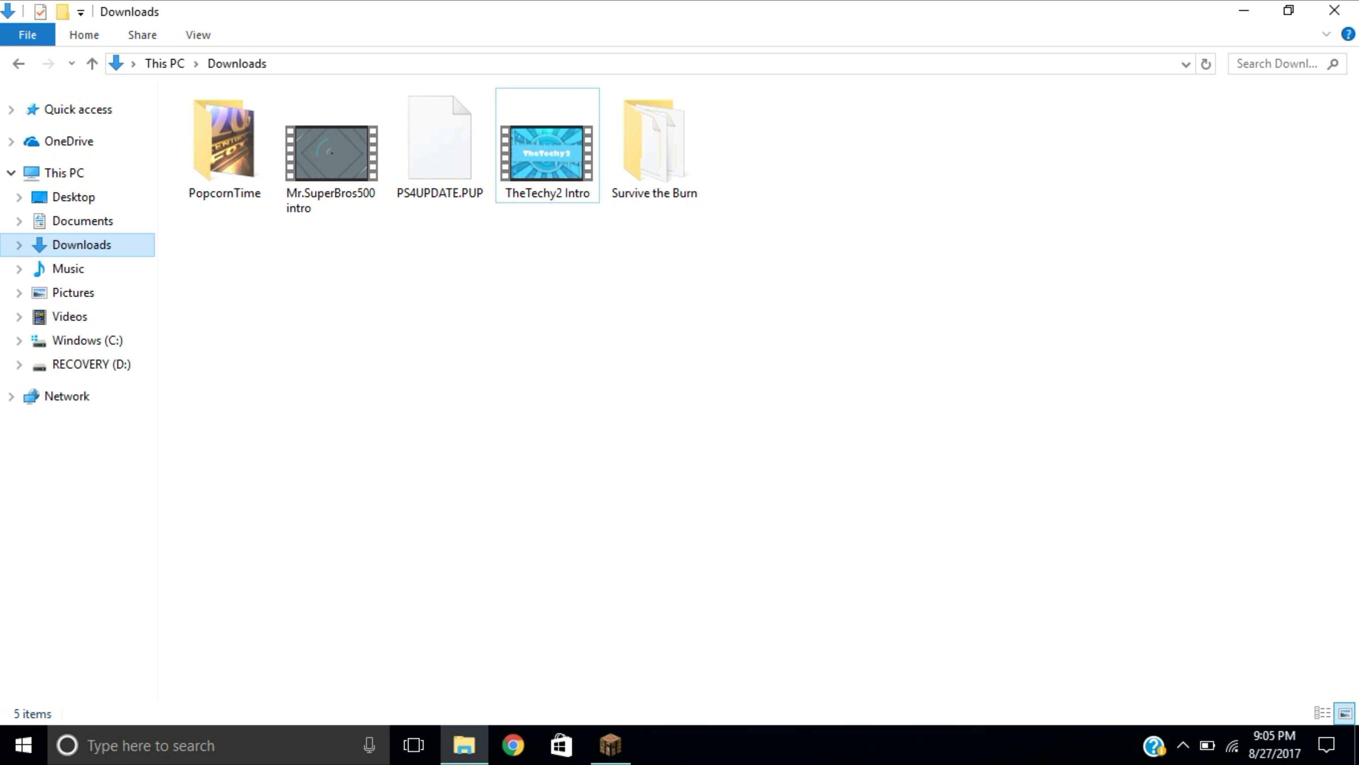
Move the Survive the Burn folder from Downloads to the desktop and close the Downloads window.
{"action": "left_click", "coordinate": [1288, 10]}
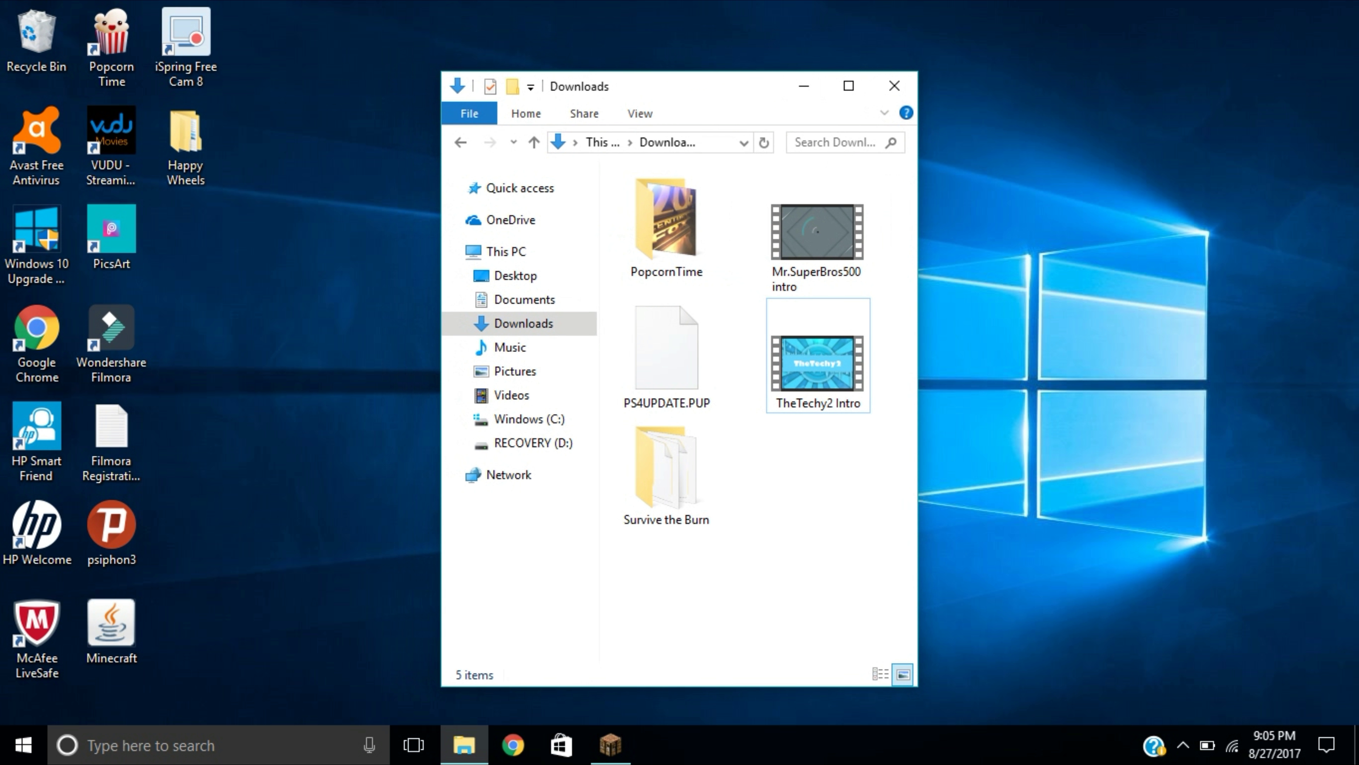
{"action": "left_click_drag", "start_coordinate": [669, 86], "coordinate": [904, 68]}
{"action": "mouse_move", "coordinate": [903, 455]}
{"action": "left_mouse_down"}
{"action": "mouse_move", "coordinate": [907, 423]}
{"action": "mouse_move", "coordinate": [495, 263]}
{"action": "mouse_move", "coordinate": [452, 185]}
{"action": "mouse_move", "coordinate": [471, 225]}
{"action": "left_mouse_up"}
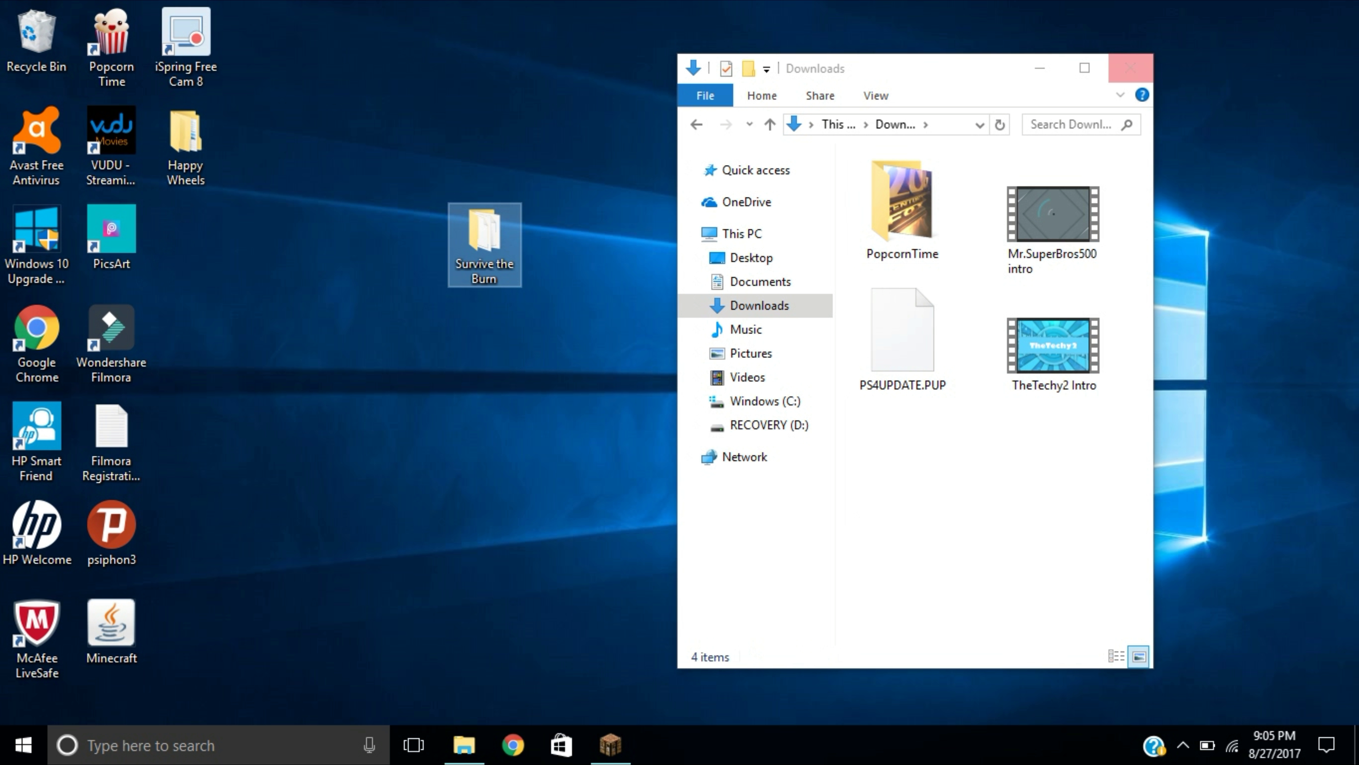
{"action": "left_click", "coordinate": [1130, 68]}
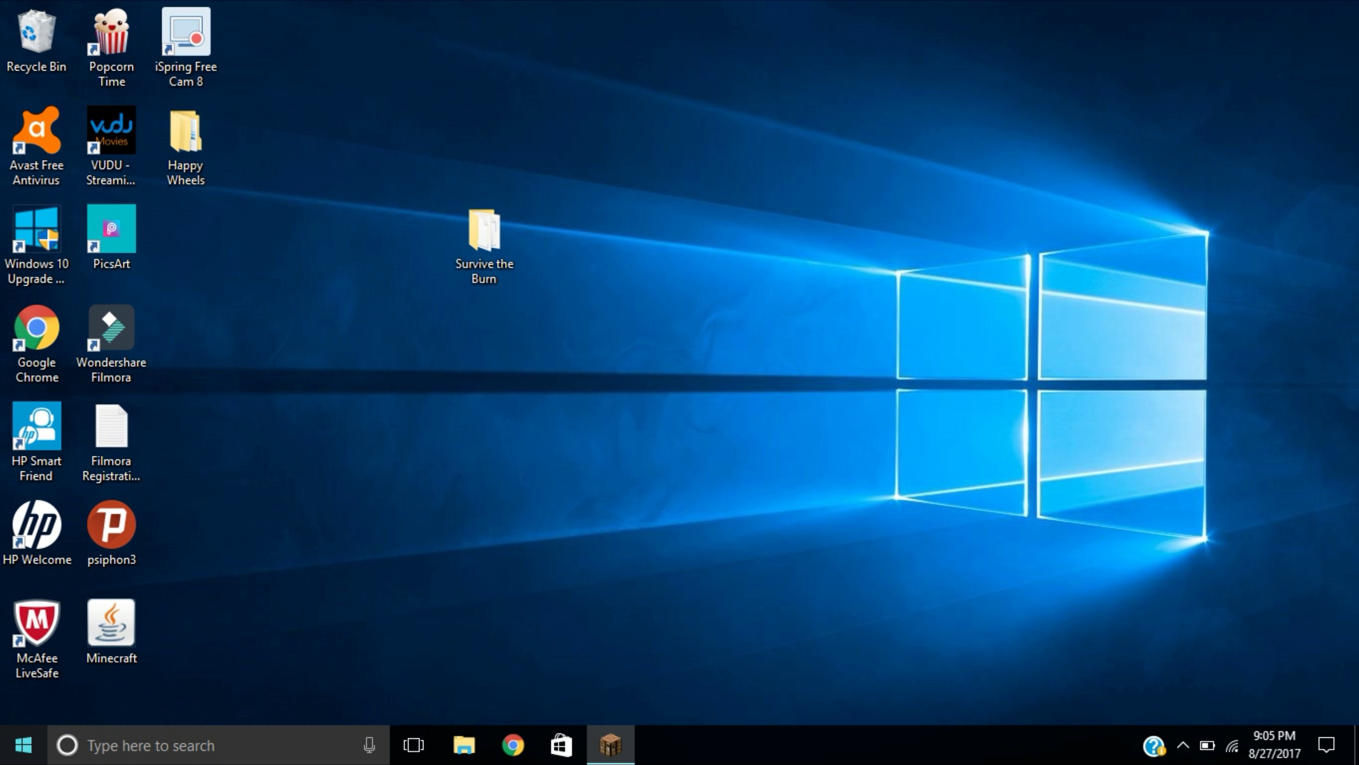
Move all contents of the Survive the Burn folder onto the desktop and close the emptied folder.
{"action": "double_click", "coordinate": [484, 235]}
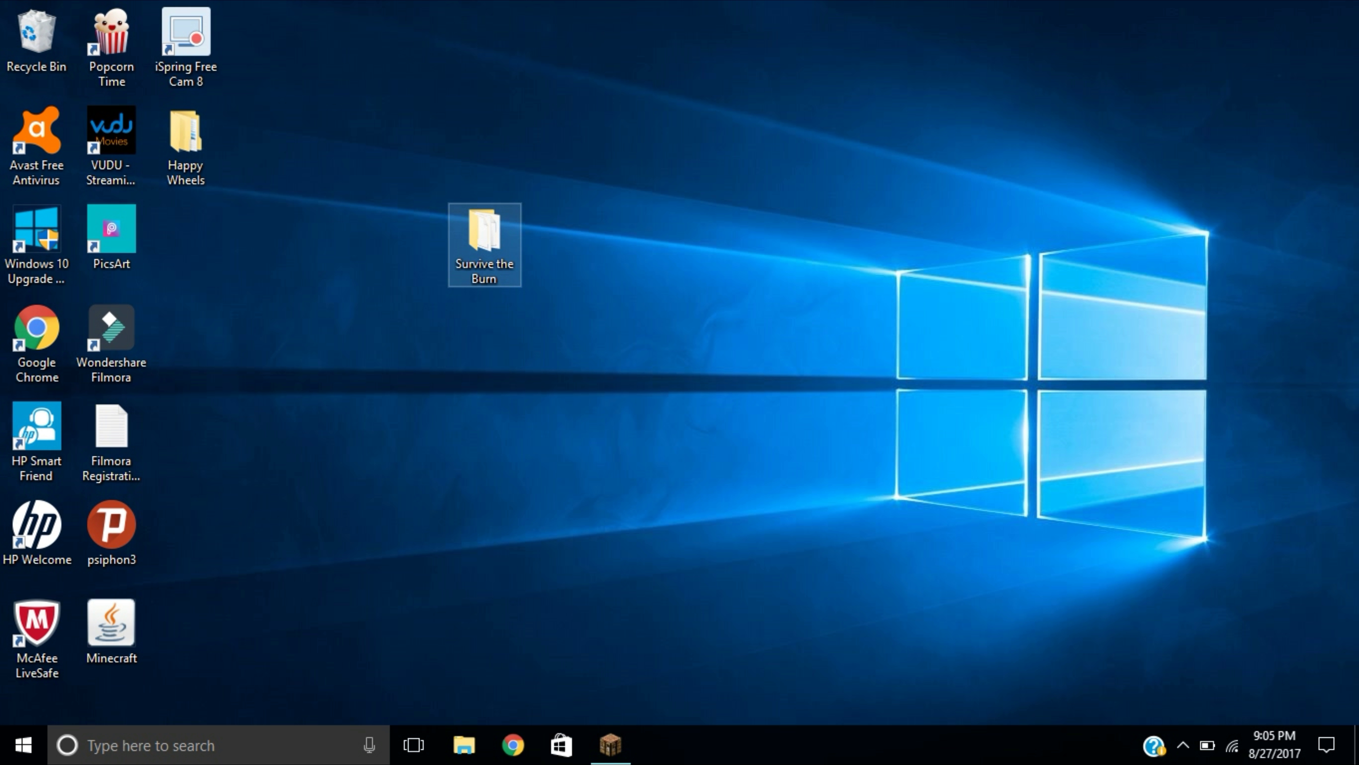
{"action": "left_click_drag", "start_coordinate": [642, 501], "coordinate": [1188, 161]}
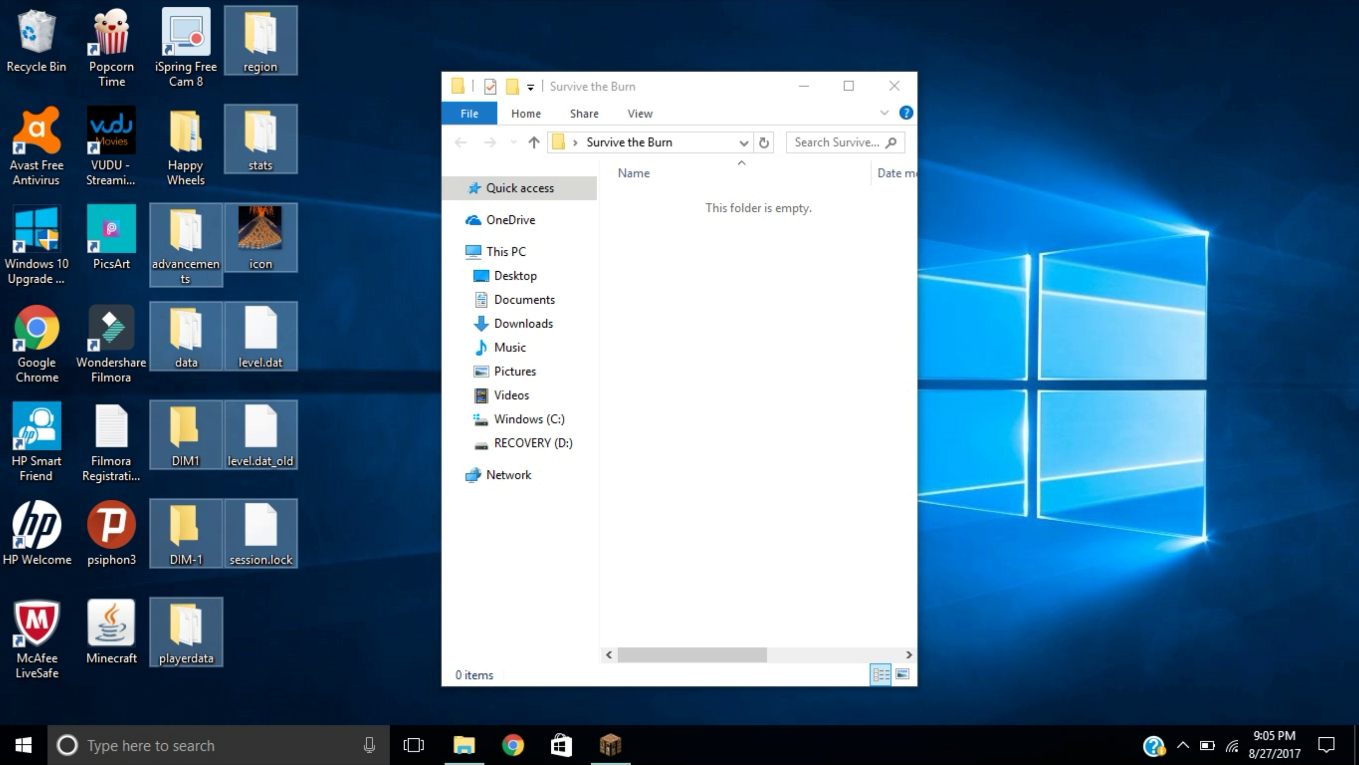
{"action": "key", "text": "alt+F4"}
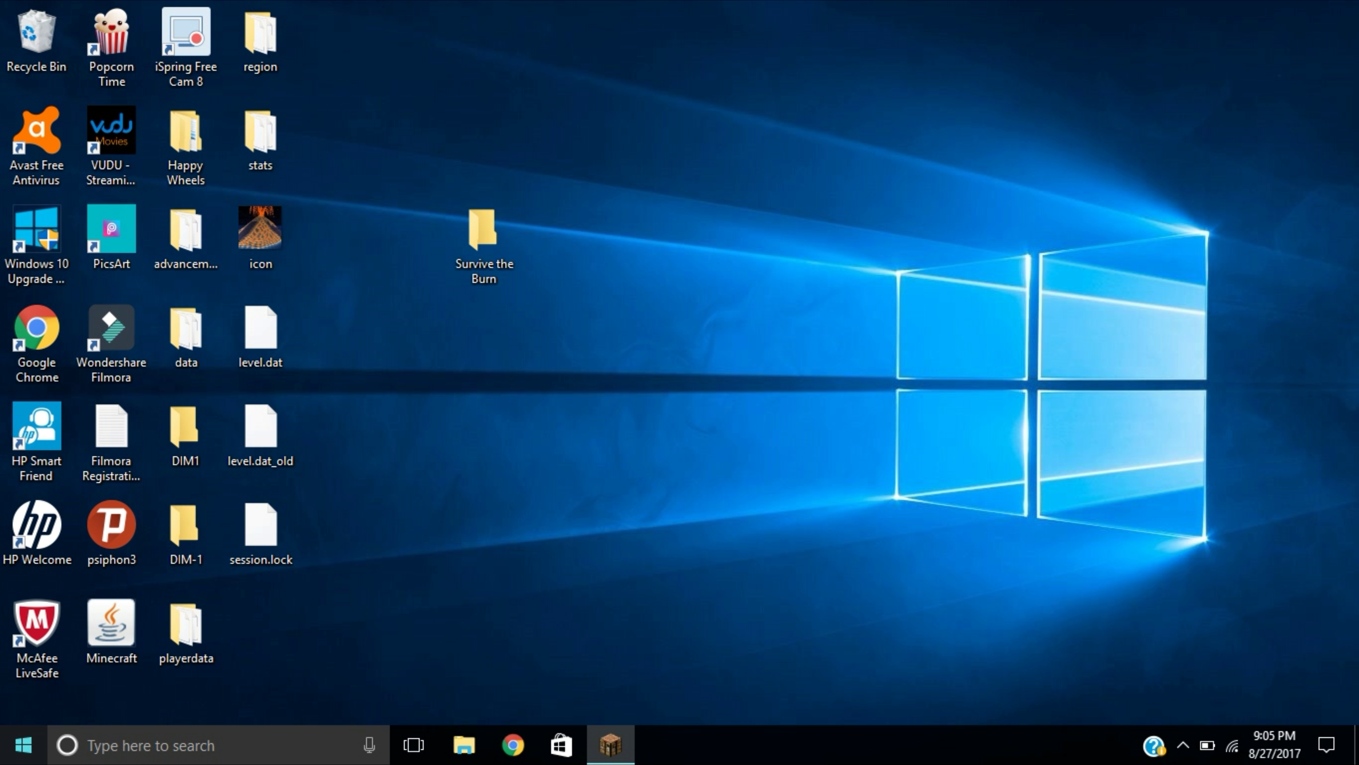
Search Windows for %appdata% and open the Roaming folder.
{"action": "key", "text": "super"}
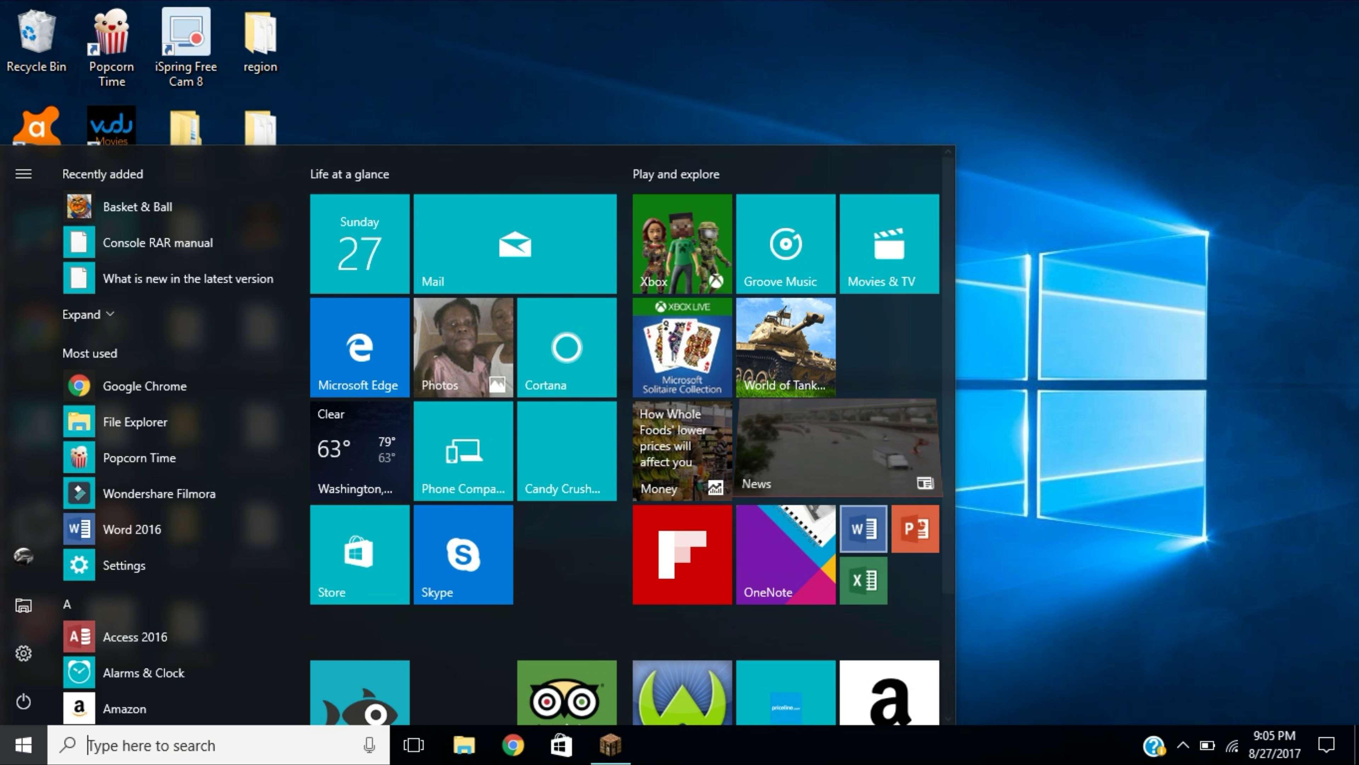
{"action": "type", "text": "%app"}
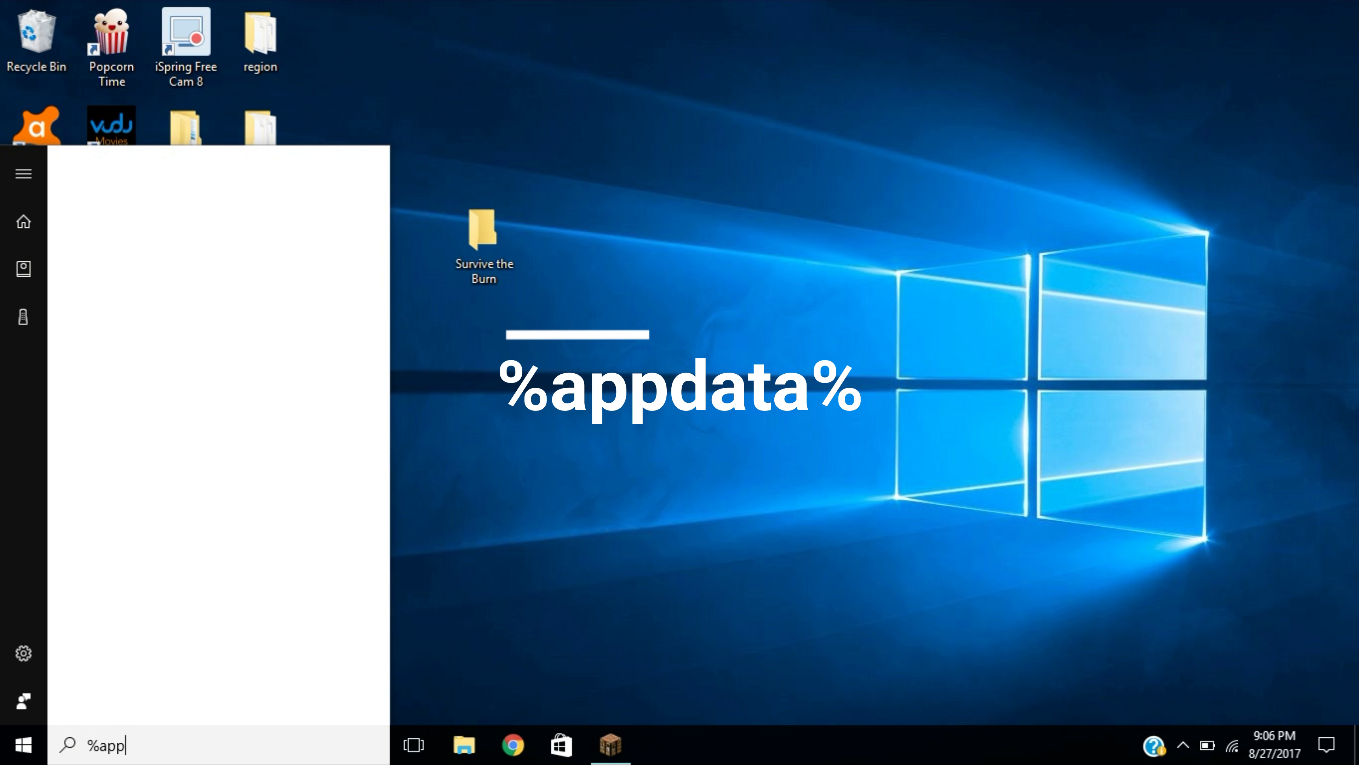
{"action": "type", "text": "data$"}
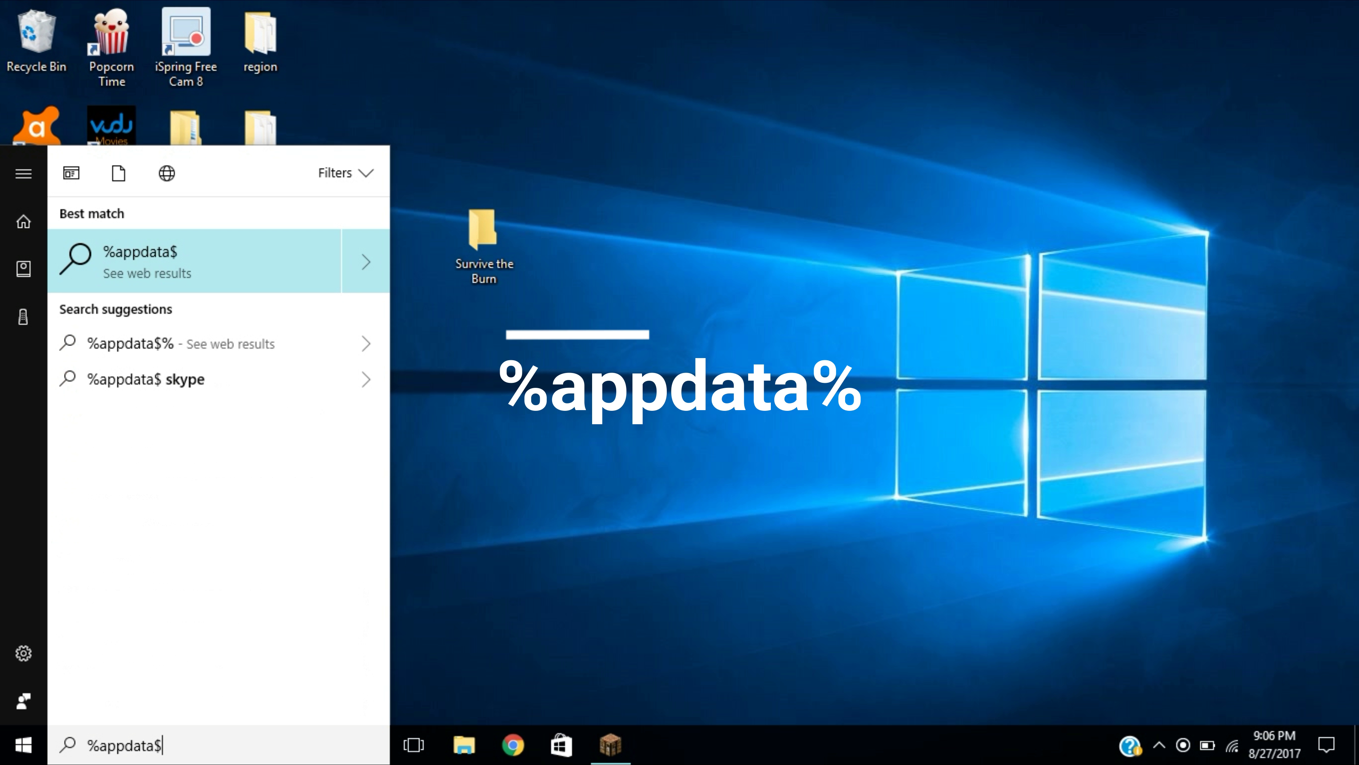
{"action": "key", "text": "BackSpace"}
{"action": "type", "text": "%"}
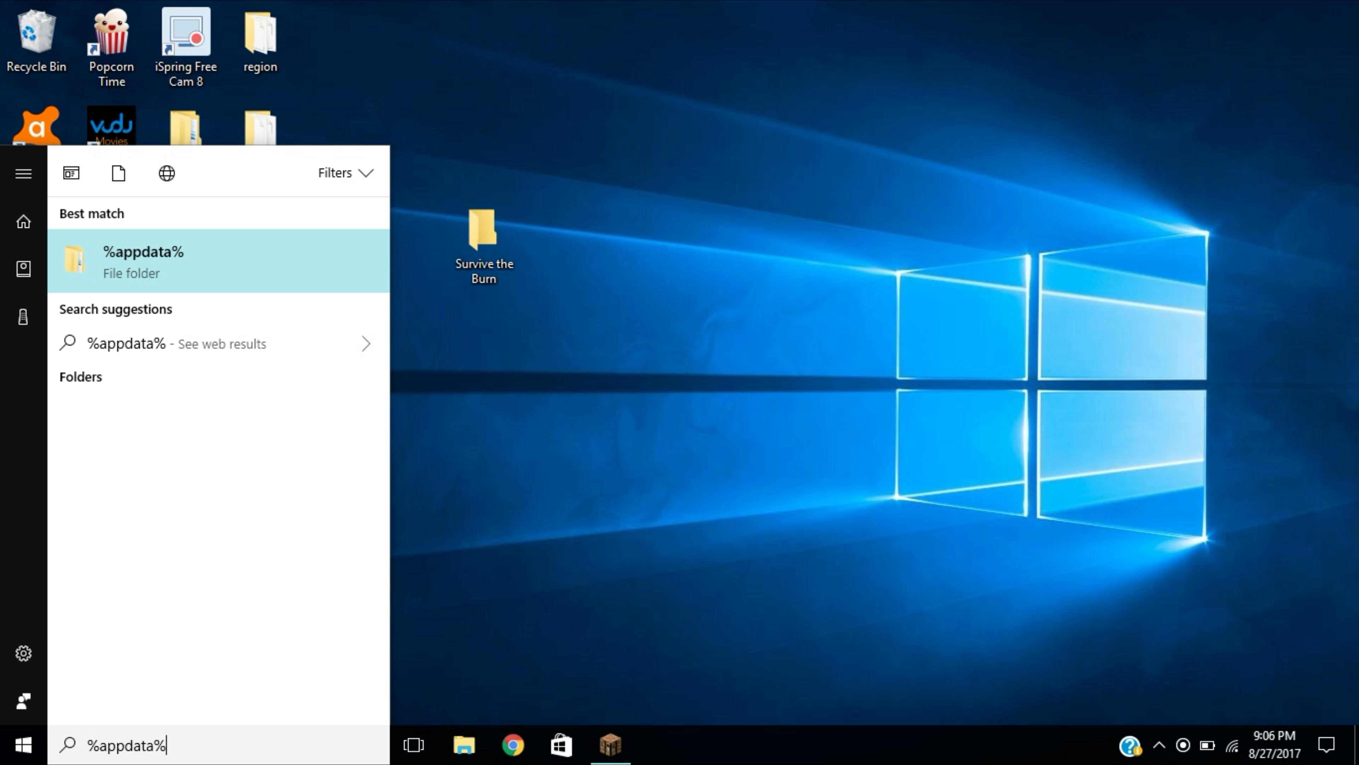
{"action": "key", "text": "Return"}
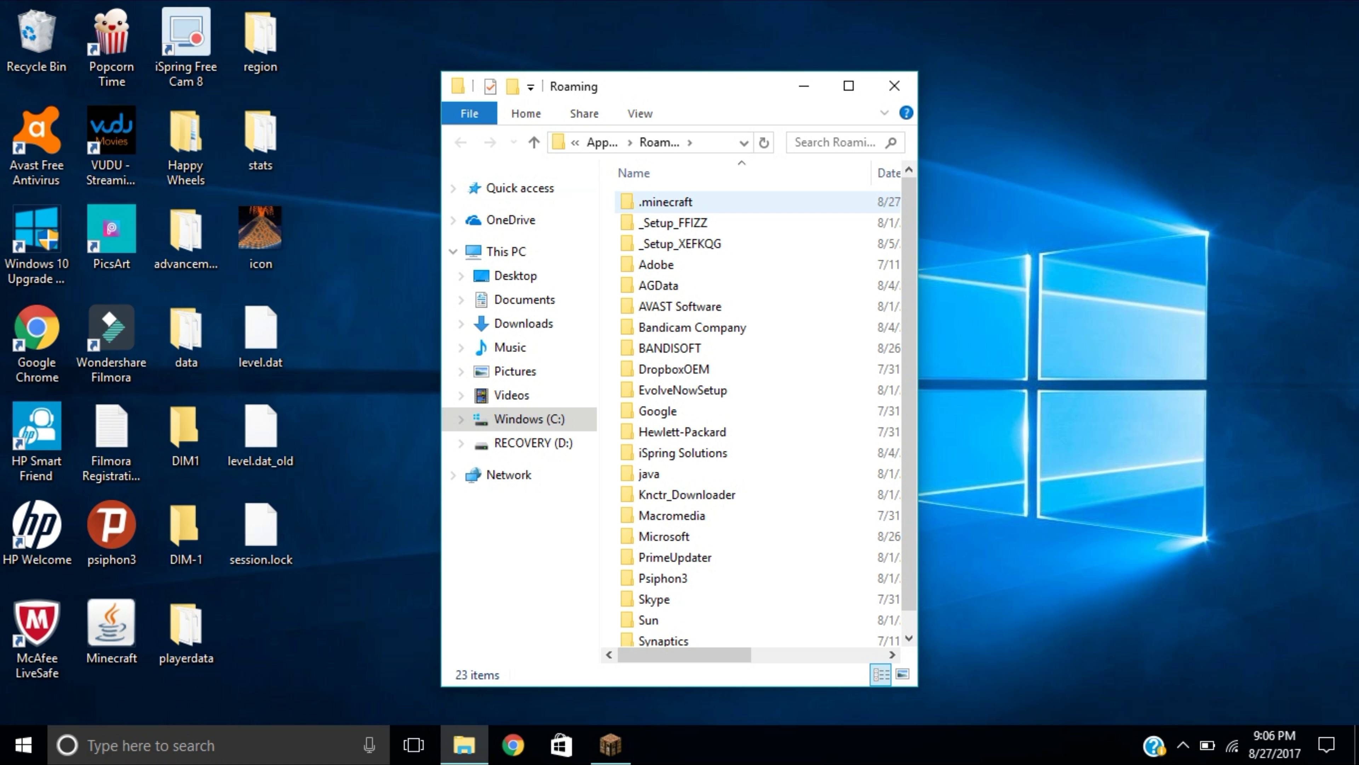
Open the "New World-" save folder inside .minecraft\saves.
{"action": "double_click", "coordinate": [665, 202]}
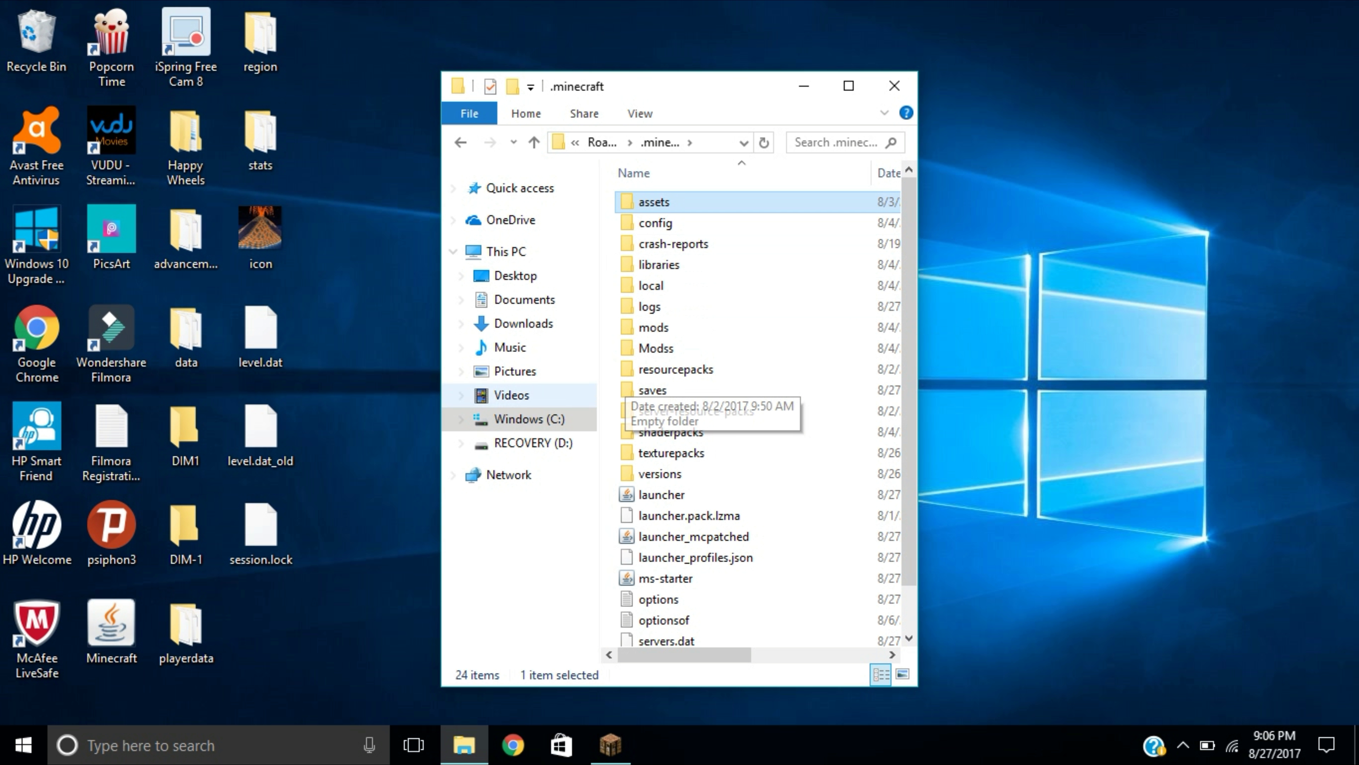
{"action": "key", "text": "alt+Left"}
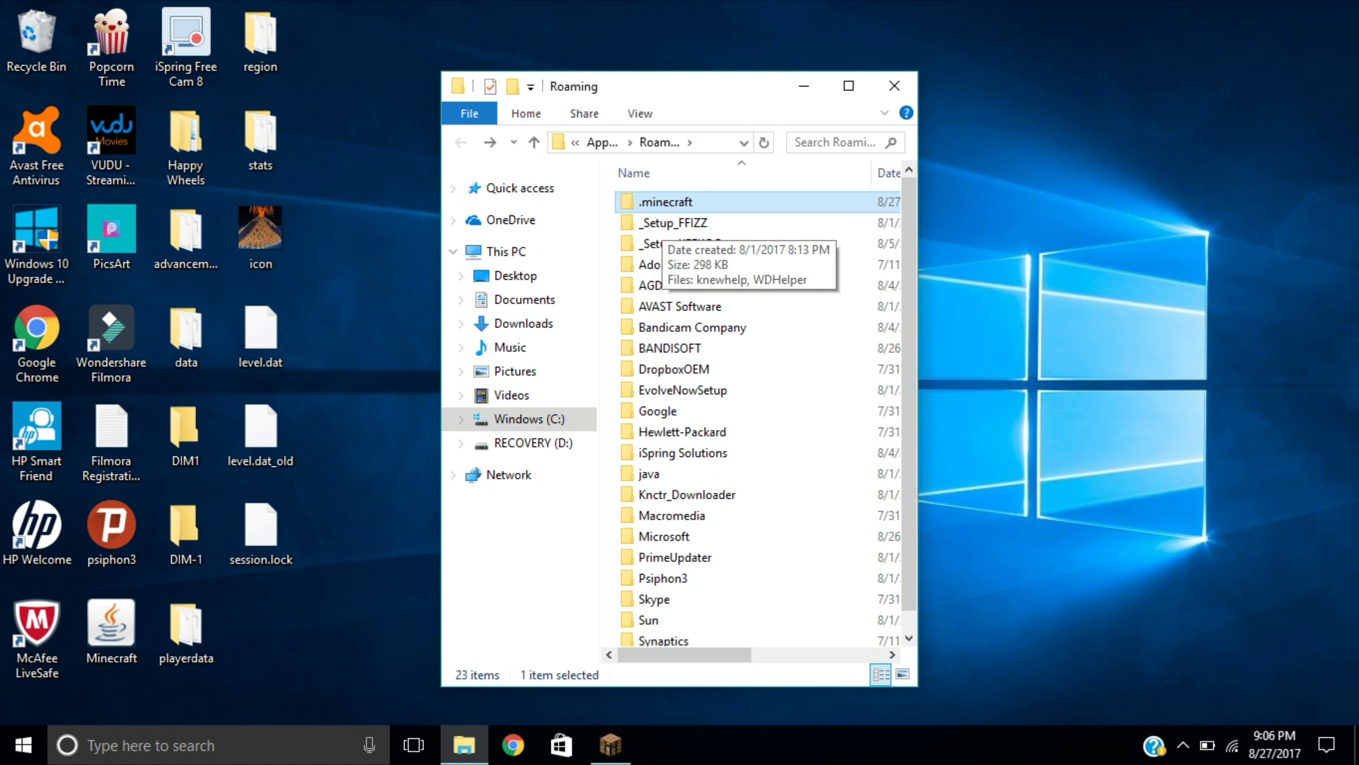
{"action": "key", "text": "Return"}
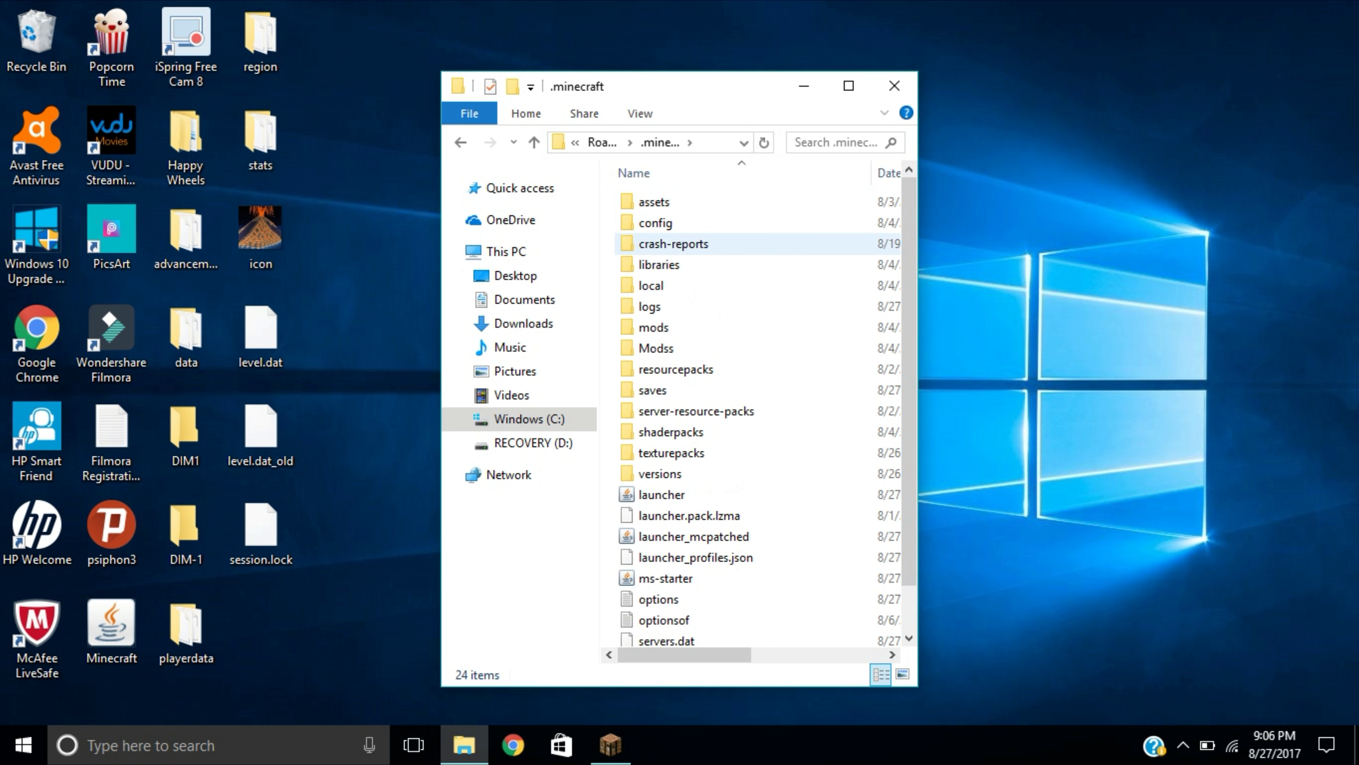
{"action": "double_click", "coordinate": [653, 390]}
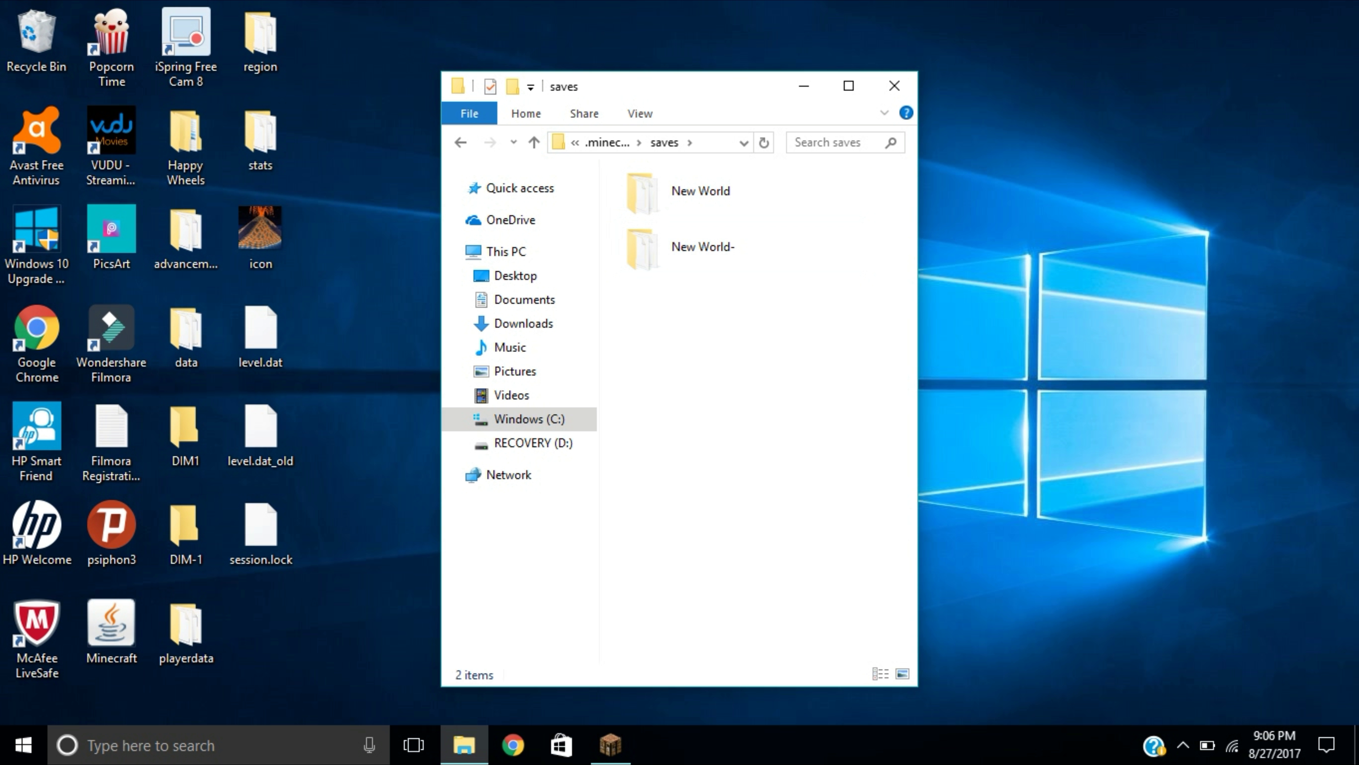
{"action": "double_click", "coordinate": [695, 192]}
{"action": "key", "text": "BackSpace"}
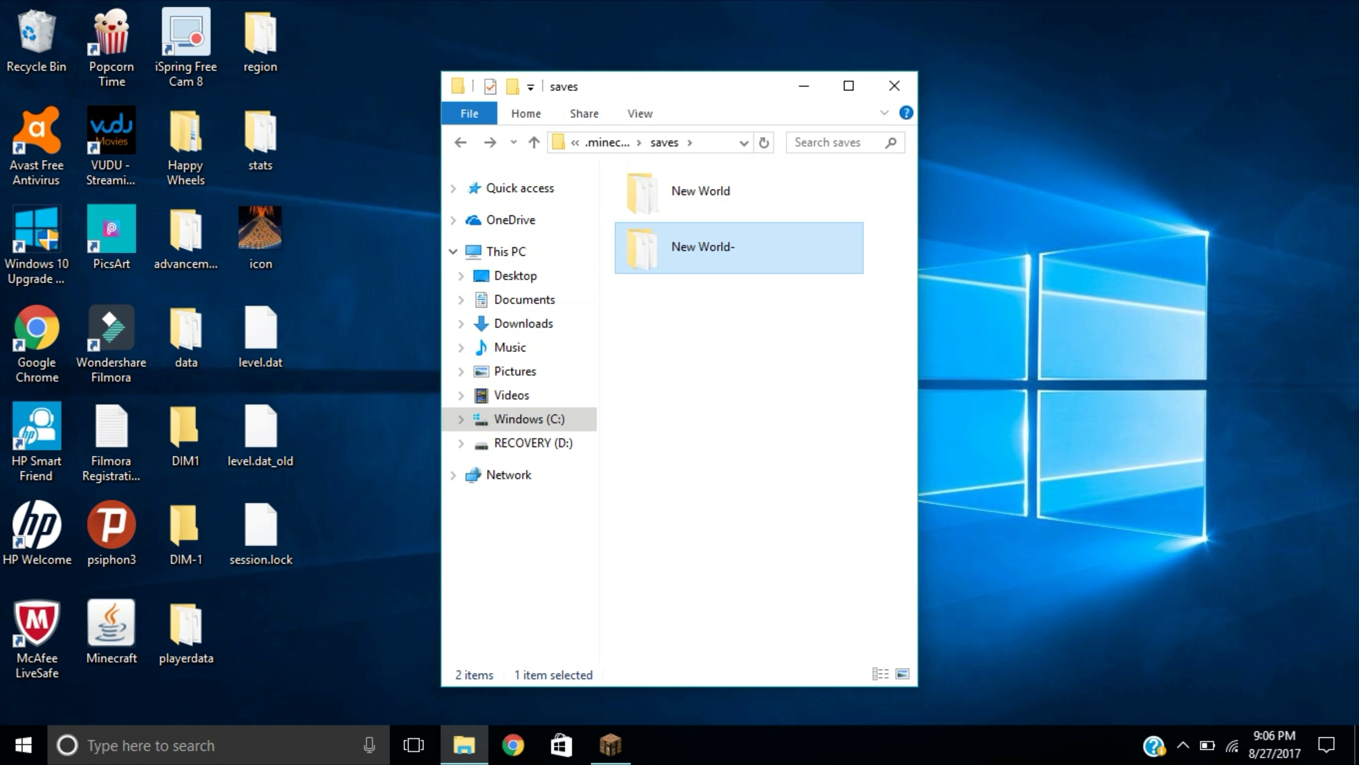
{"action": "key", "text": "Return"}
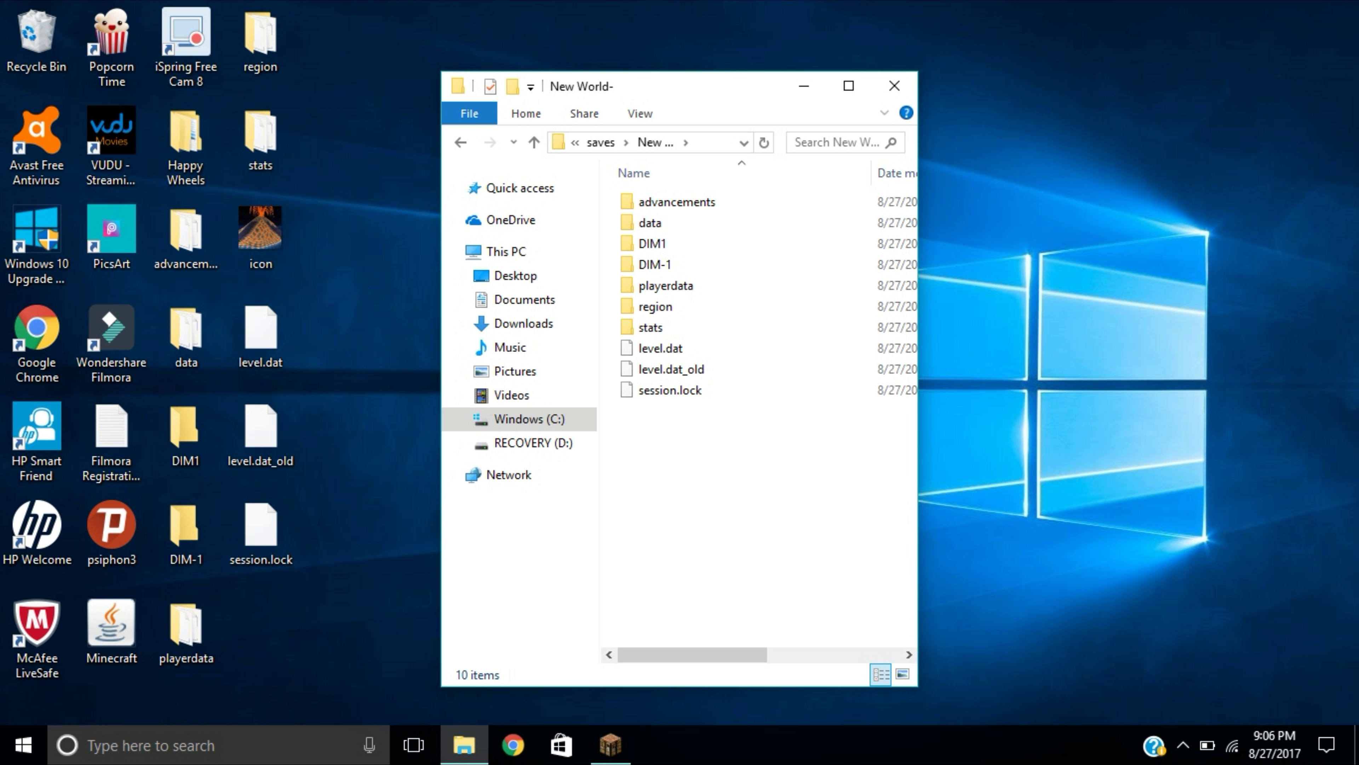
Replace everything in the "New World-" folder with the Survive the Burn map files from the desktop, and close the folder.
{"action": "left_click_drag", "start_coordinate": [698, 439], "coordinate": [720, 193]}
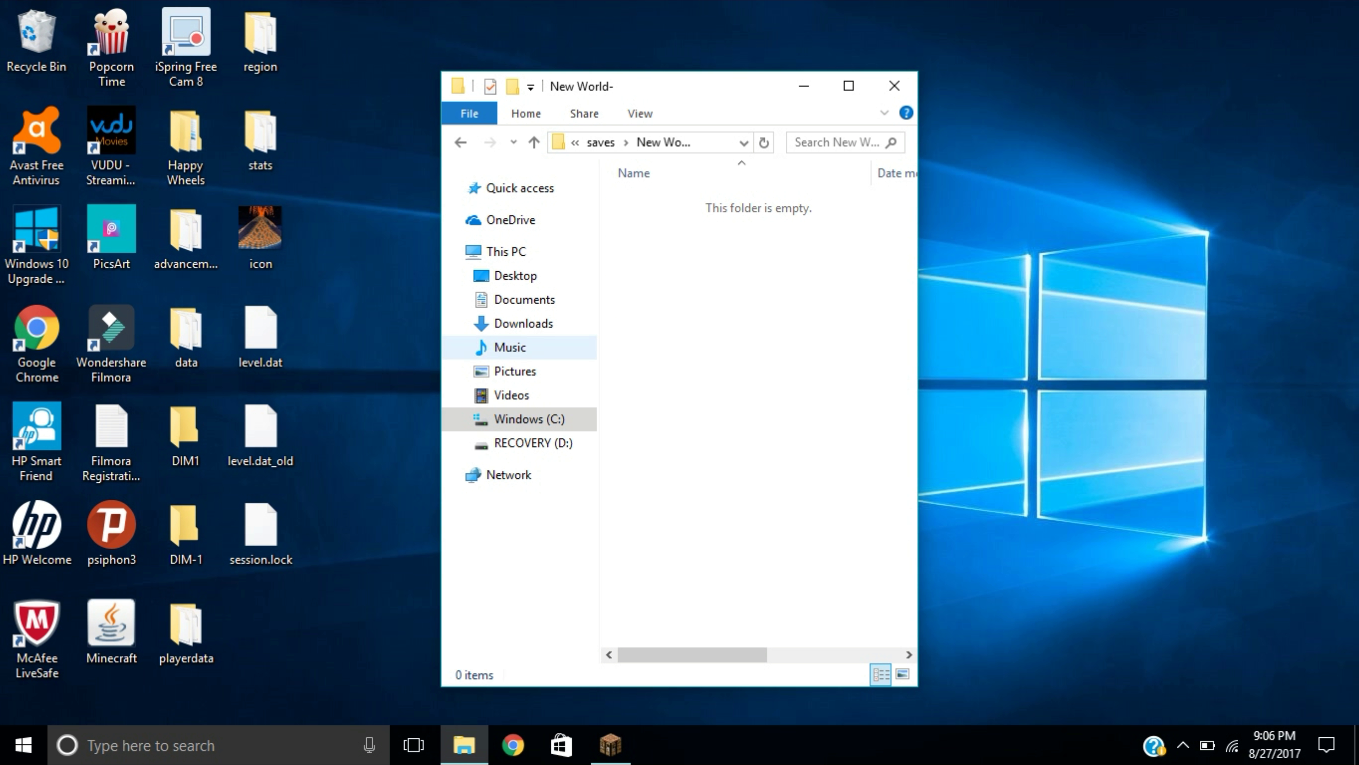
{"action": "left_click_drag", "start_coordinate": [293, 652], "coordinate": [669, 316]}
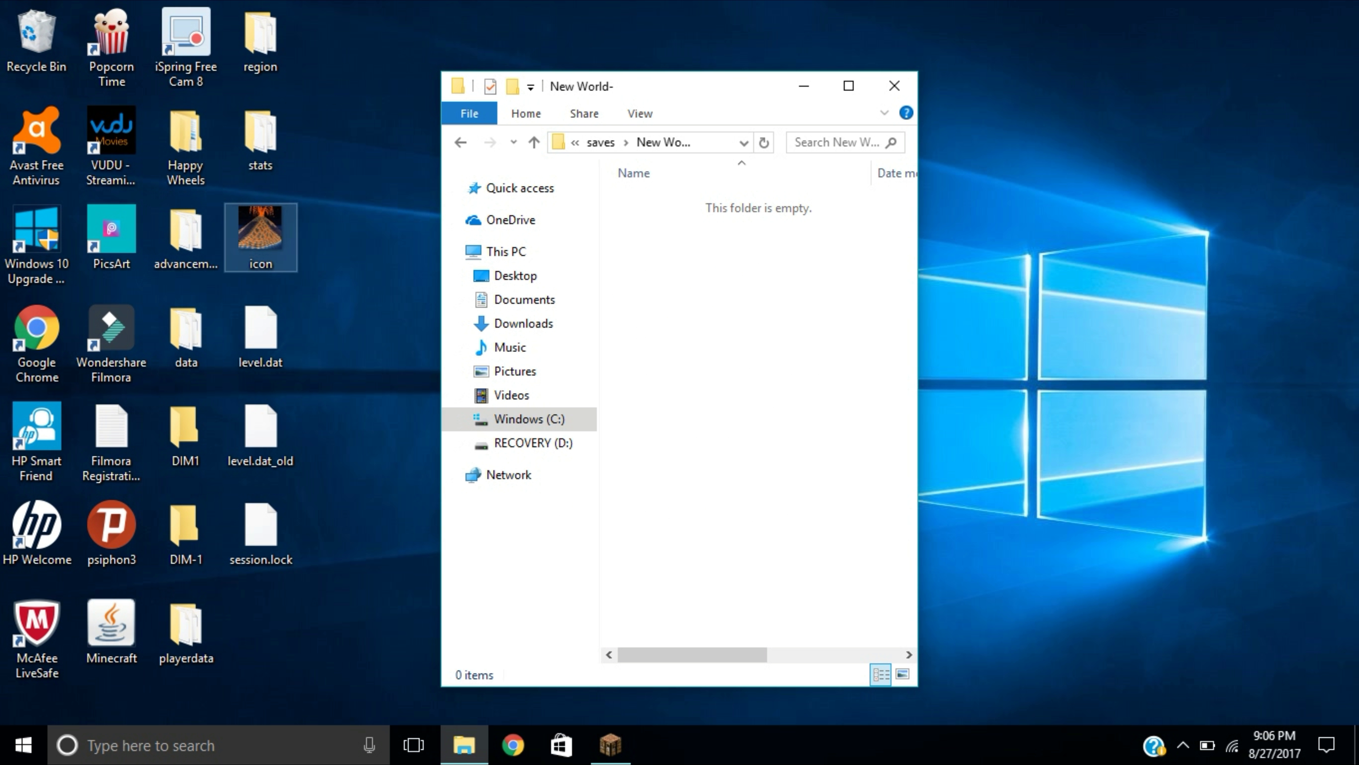
{"action": "left_click_drag", "start_coordinate": [305, 280], "coordinate": [225, 5]}
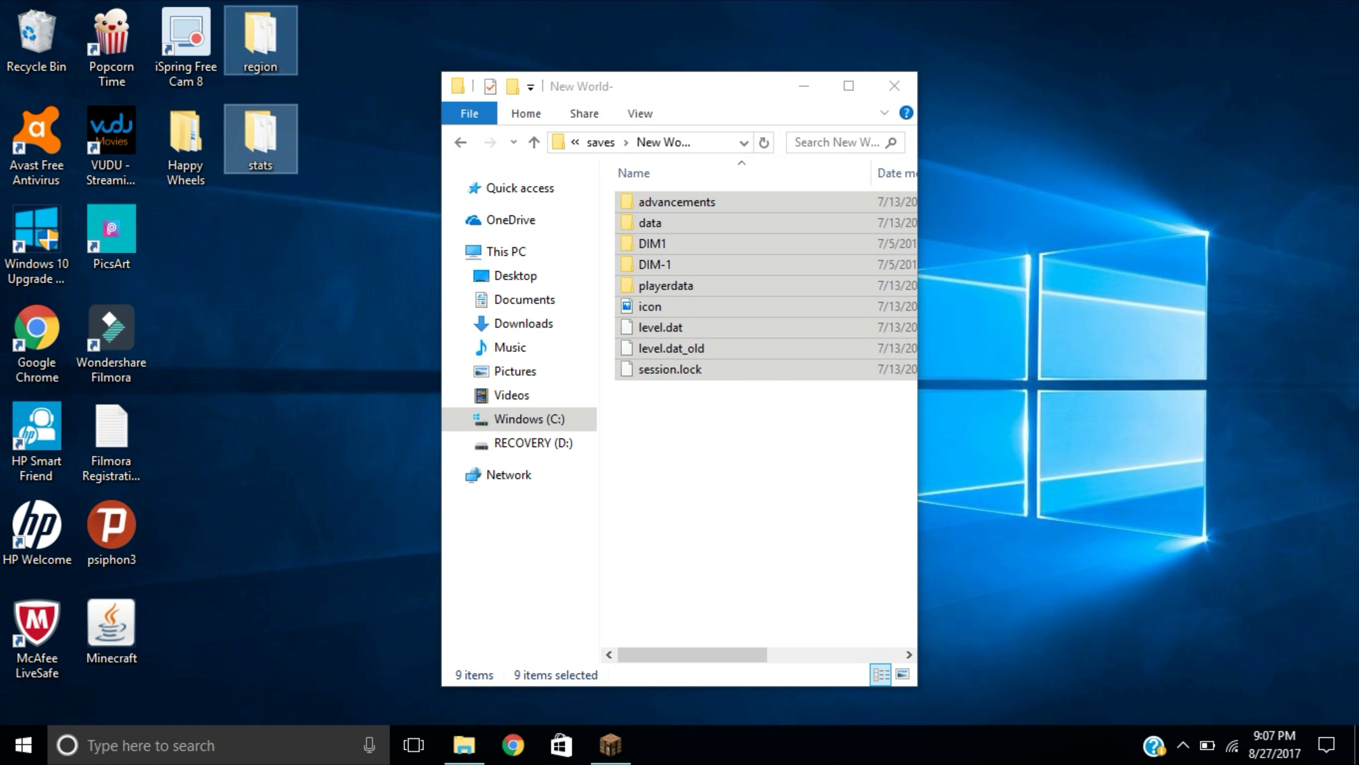
{"action": "left_click_drag", "start_coordinate": [252, 51], "coordinate": [677, 405]}
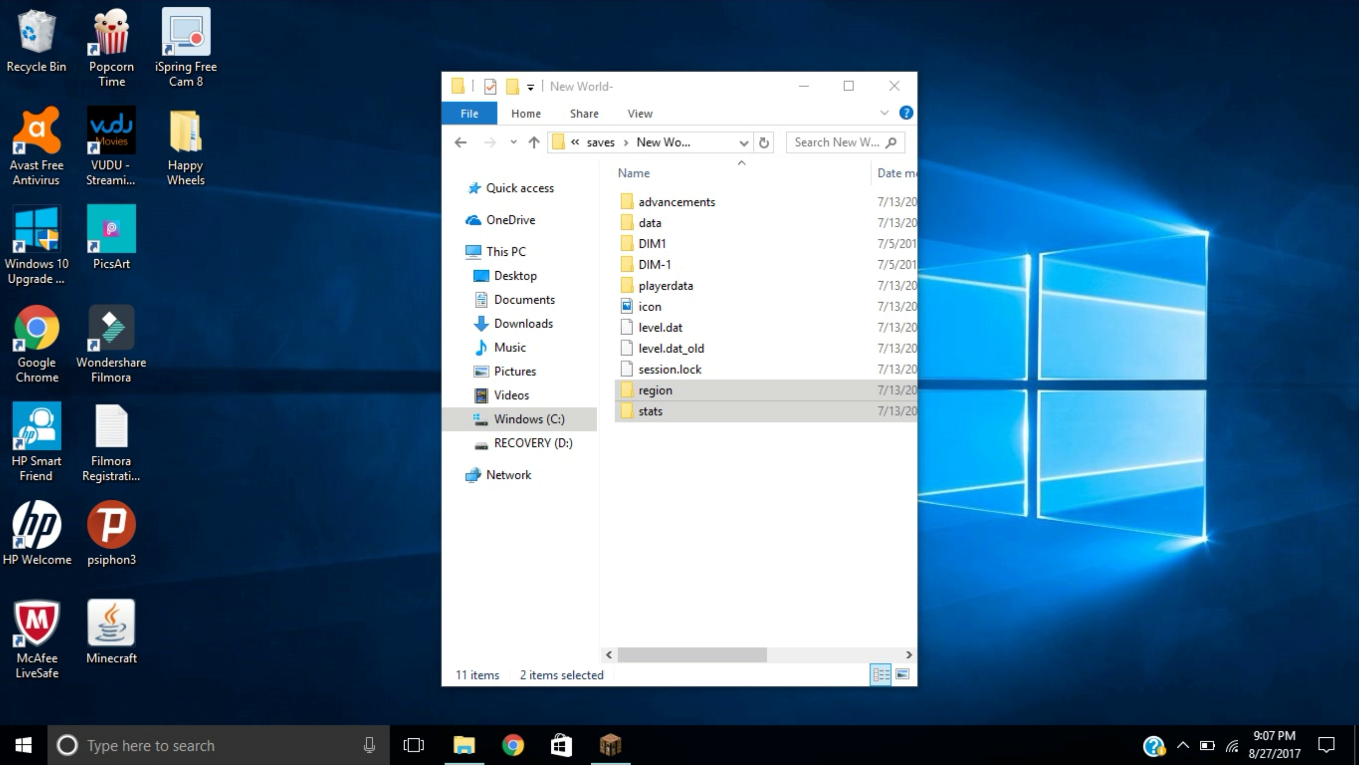
{"action": "left_click", "coordinate": [894, 86]}
Switch to Minecraft and load the second world in the singleplayer world list.
{"action": "left_click", "coordinate": [610, 744]}
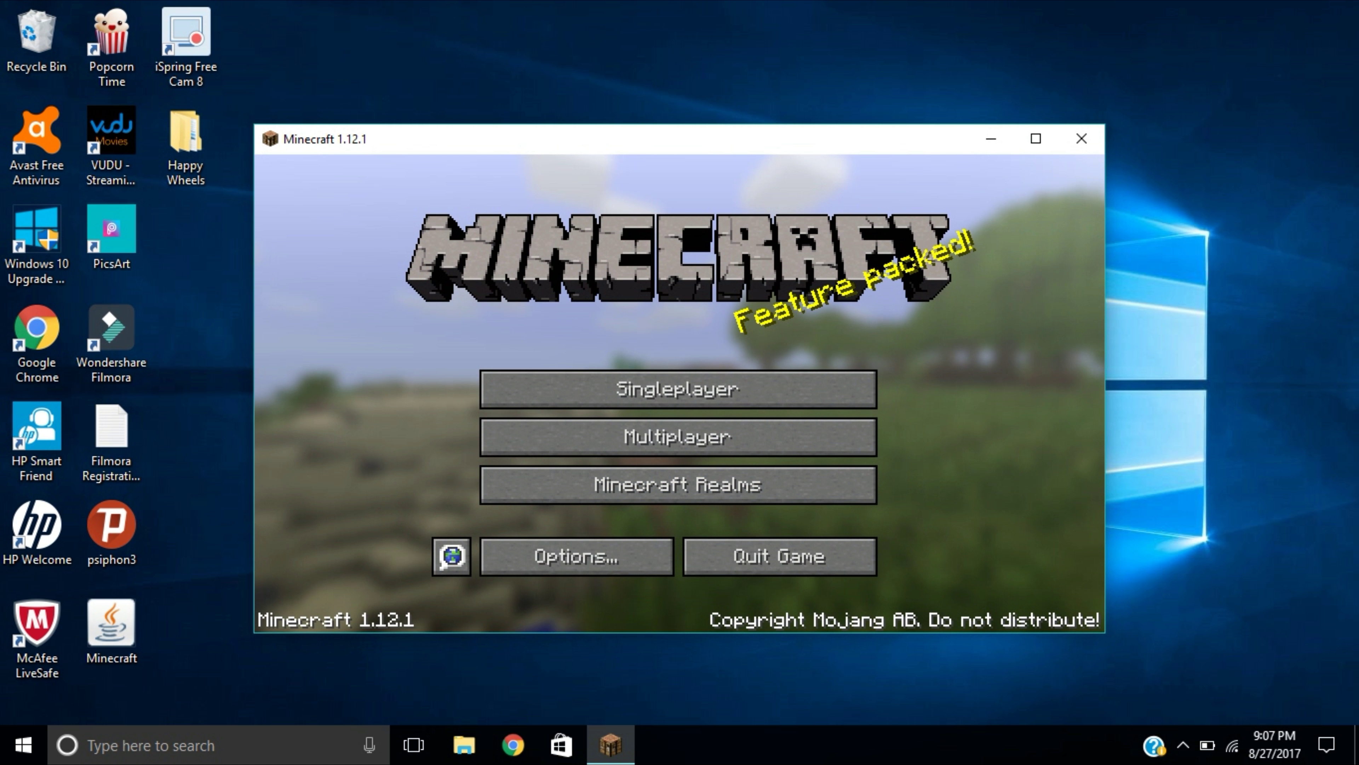
{"action": "left_click", "coordinate": [677, 389]}
{"action": "left_click", "coordinate": [445, 328]}
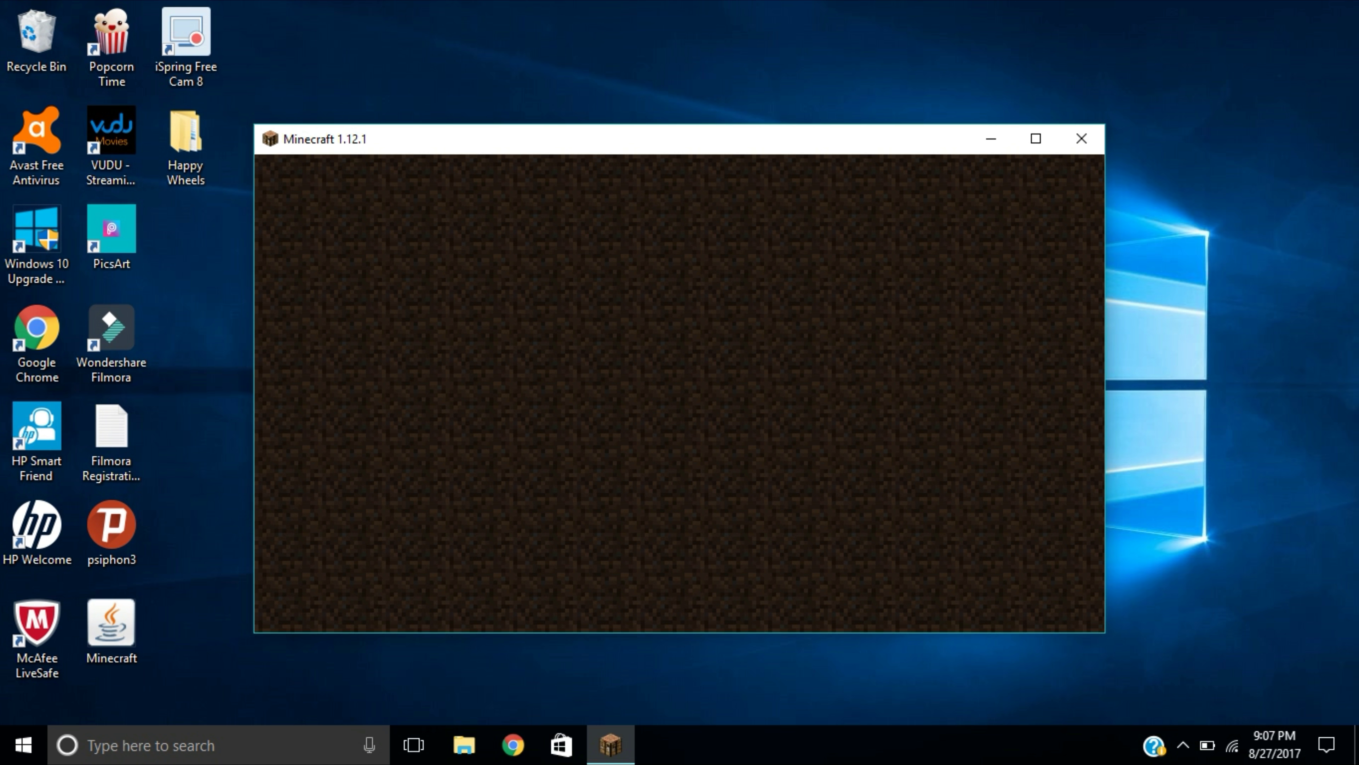